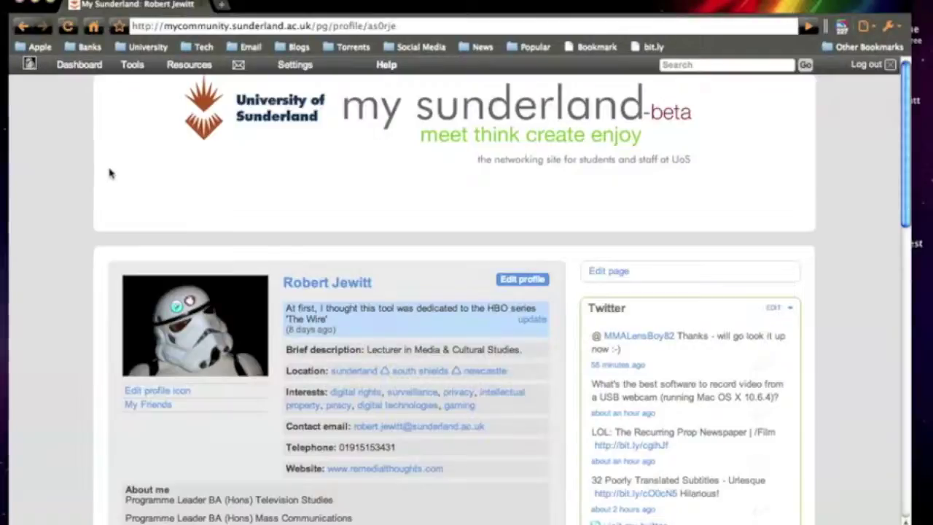
# Step: Look over the profile page, including the personal details, the About me text and the surrounding widgets
pyautogui.scroll(-3, 106, 168)
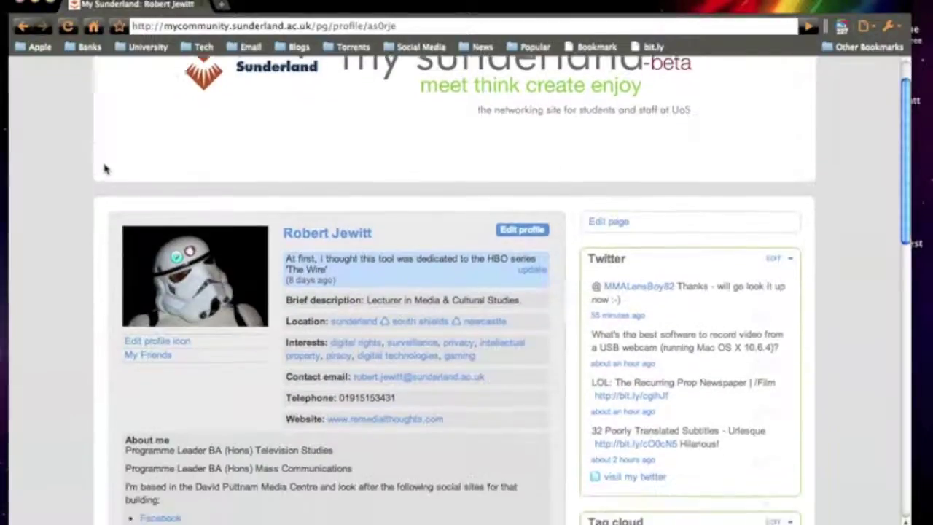
pyautogui.scroll(3, 84, 168)
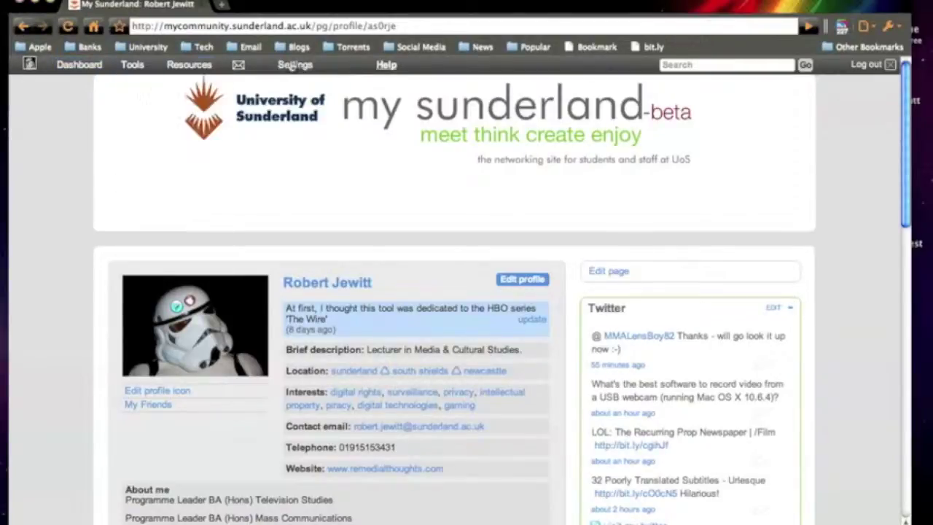
pyautogui.moveTo(98, 64)
pyautogui.scroll(-2, 53, 216)
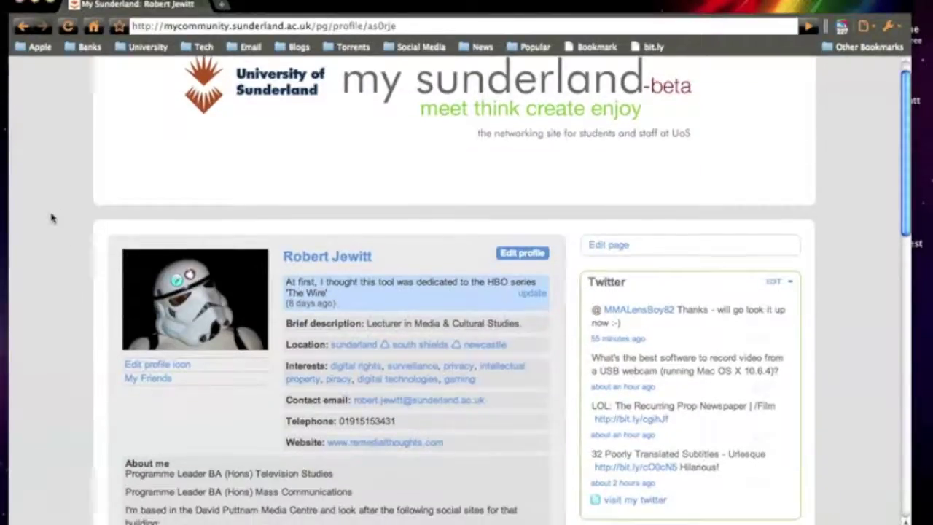
pyautogui.scroll(-3, 52, 217)
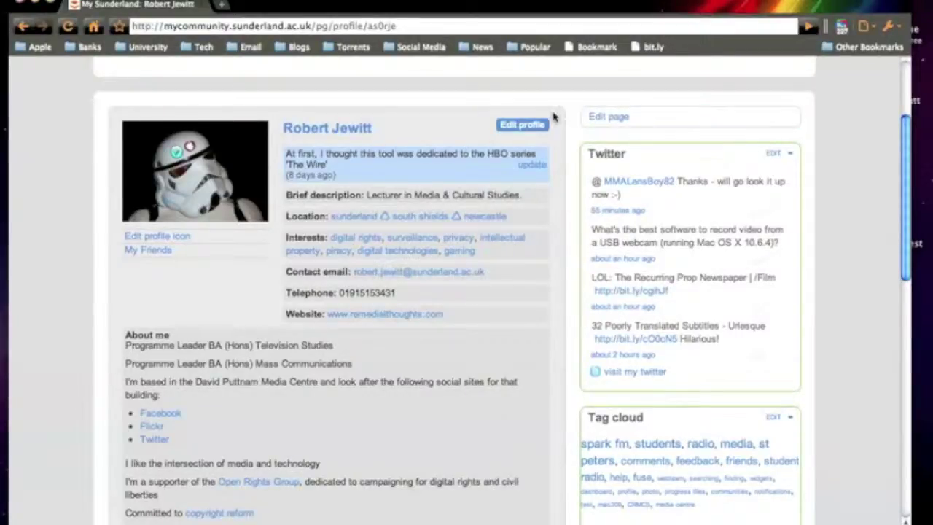
pyautogui.scroll(-3, 557, 118)
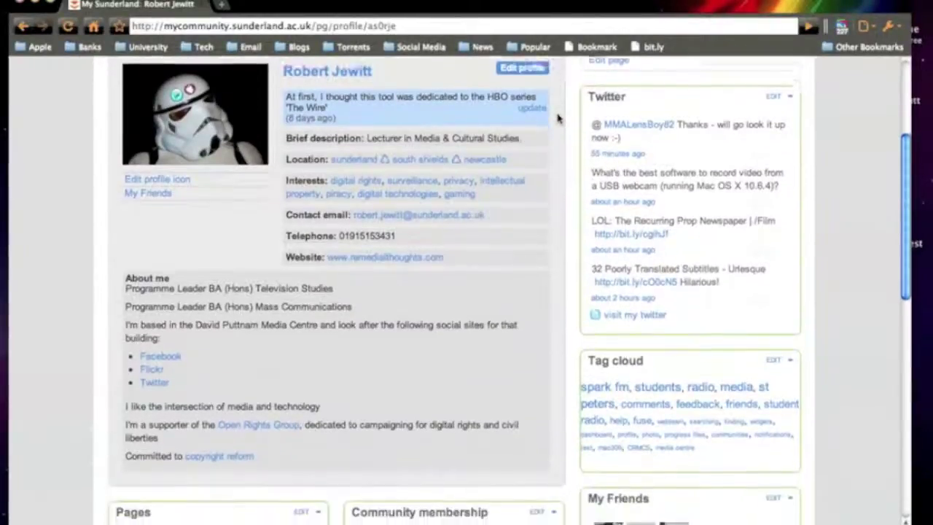
pyautogui.scroll(-1, 557, 118)
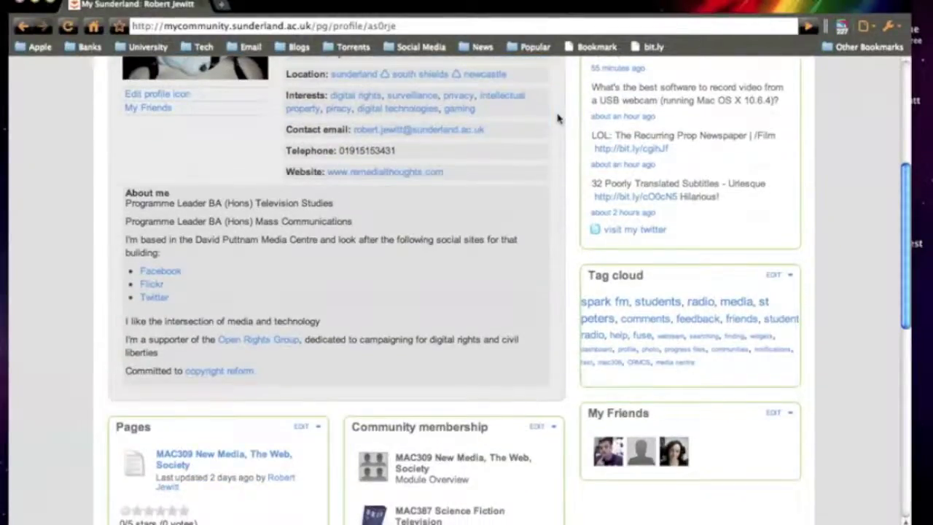
pyautogui.scroll(6, 558, 118)
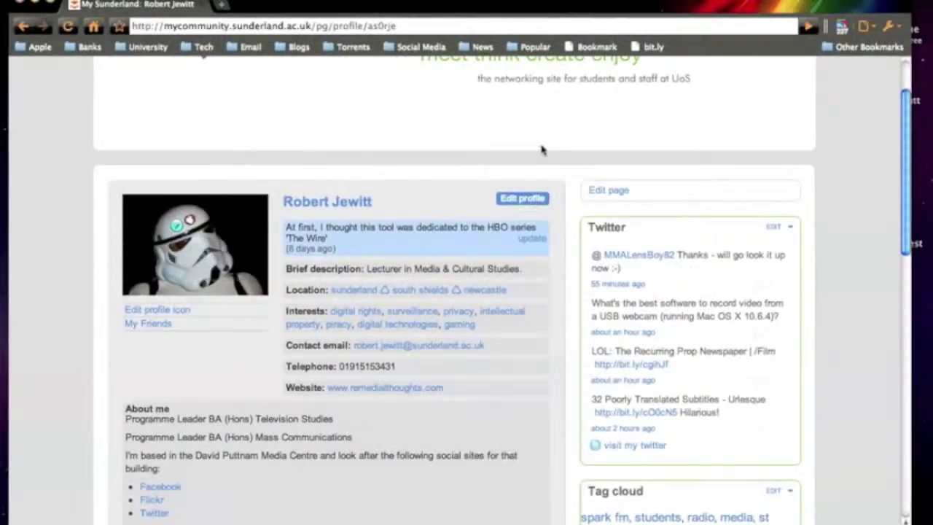
pyautogui.scroll(-1, 387, 202)
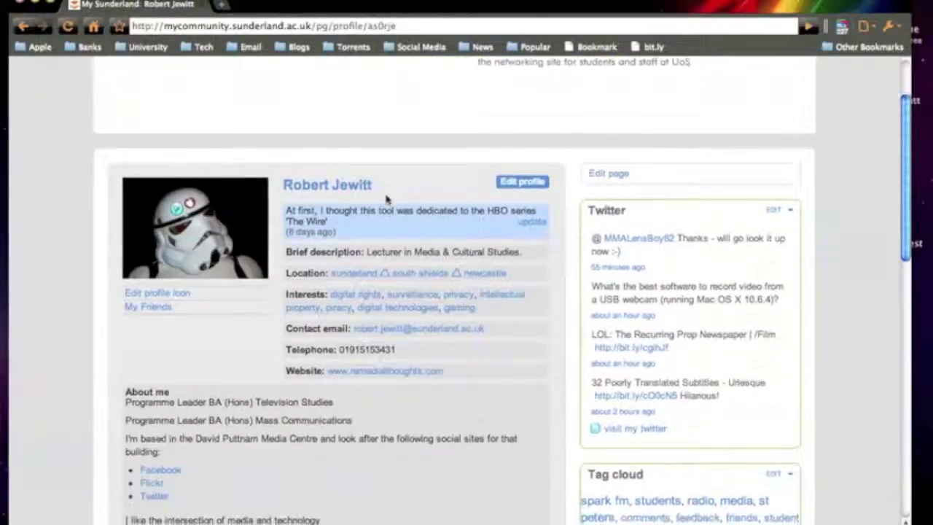
# Step: Open the profile details for editing and look through the About me text
pyautogui.click(526, 171)
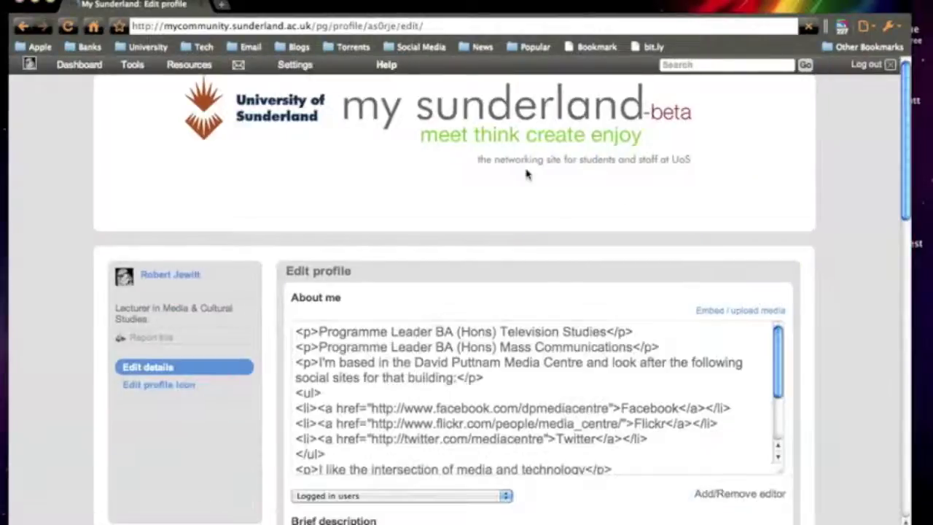
pyautogui.scroll(-1, 415, 216)
pyautogui.scroll(-3, 416, 215)
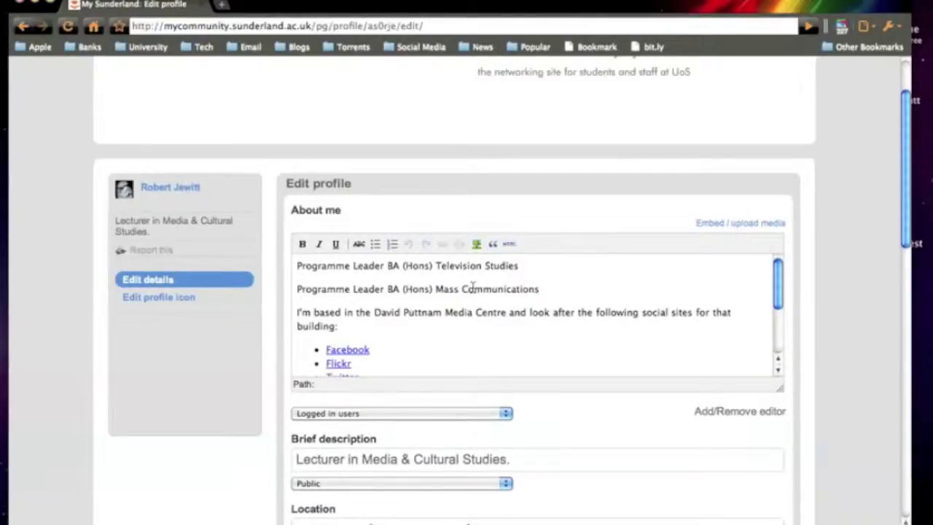
pyautogui.scroll(-1, 599, 279)
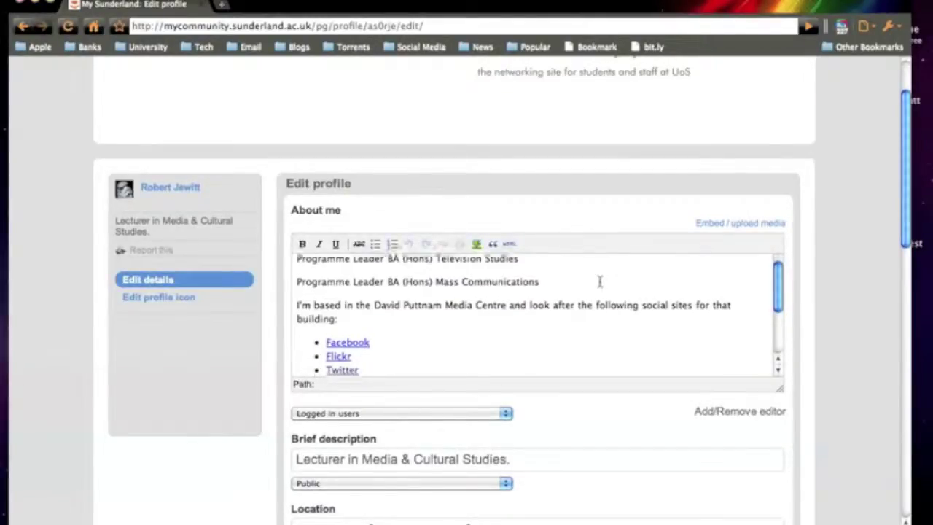
pyautogui.scroll(1, 529, 294)
pyautogui.scroll(2, 529, 293)
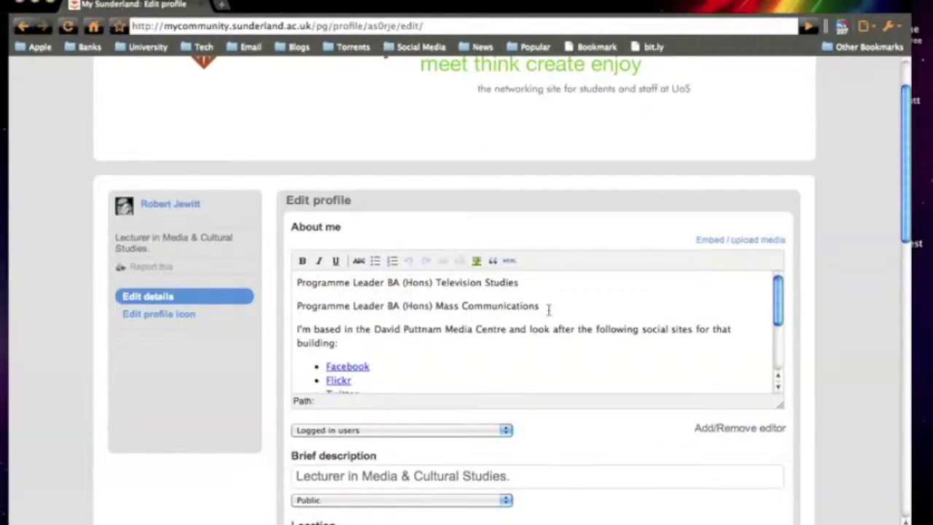
# Step: Try underlining part of the Mass Communications line in the About me text, and undo the formatting
pyautogui.moveTo(563, 309); pyautogui.dragTo(364, 306)
pyautogui.click(336, 261)
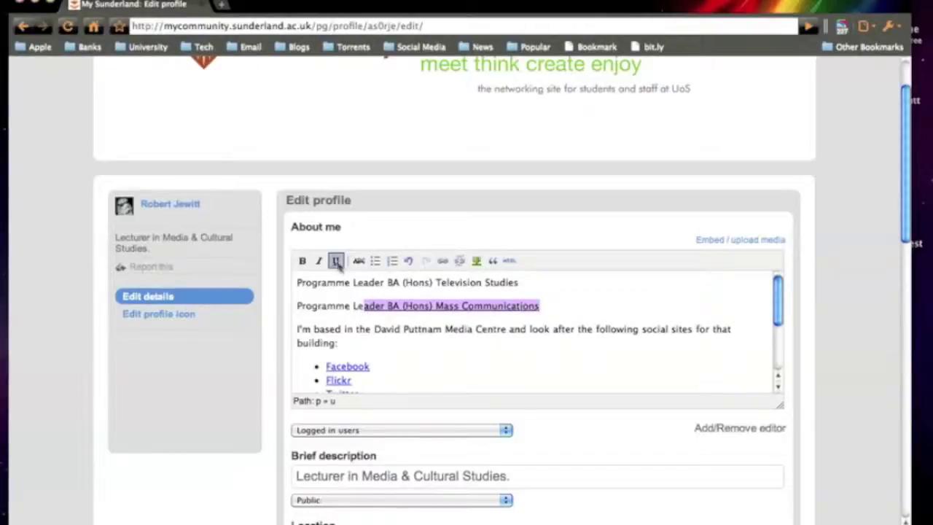
pyautogui.click(409, 261)
pyautogui.click(565, 299)
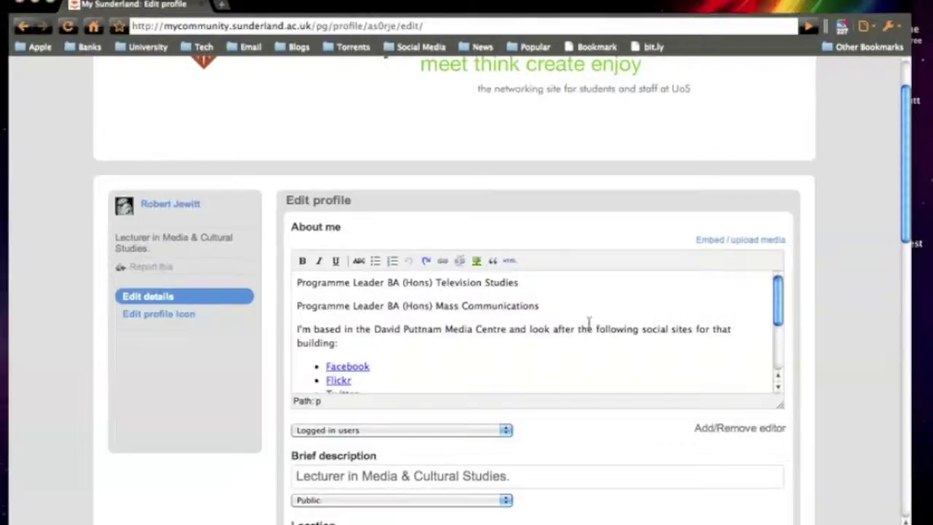
# Step: Add ". I also like Asian food" after "I like the intersection of media and technology" in the About me text
pyautogui.scroll(-3, 462, 297)
pyautogui.click(534, 335)
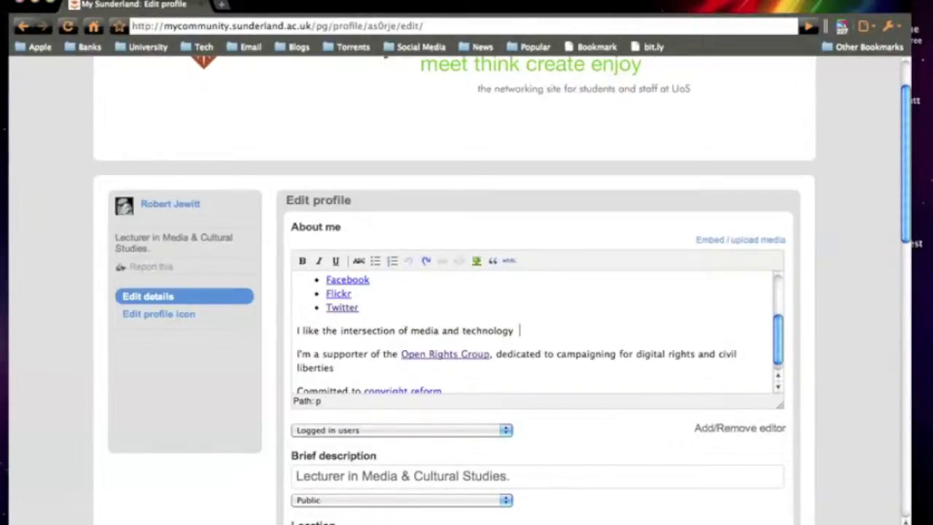
pyautogui.write('I also like Asian food')
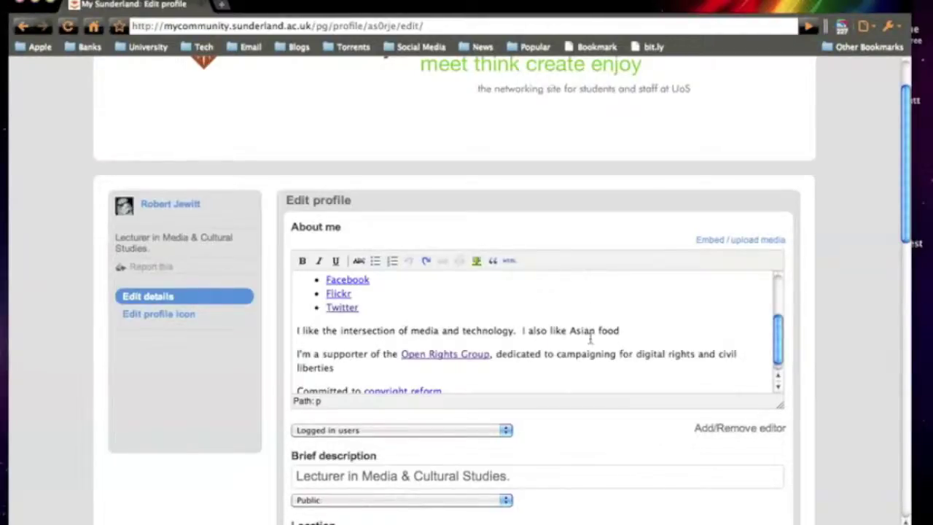
# Step: Set the access level of the About me section to Public
pyautogui.scroll(-1, 528, 341)
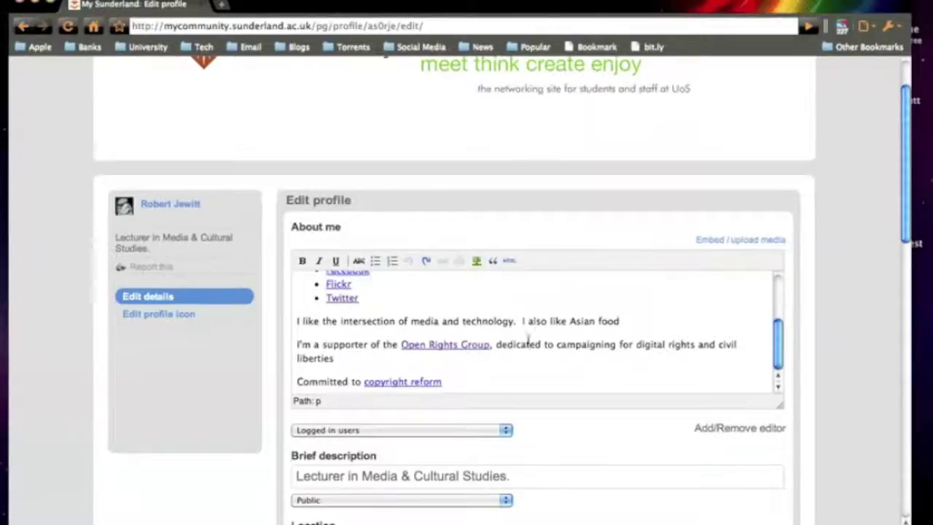
pyautogui.scroll(-1, 528, 341)
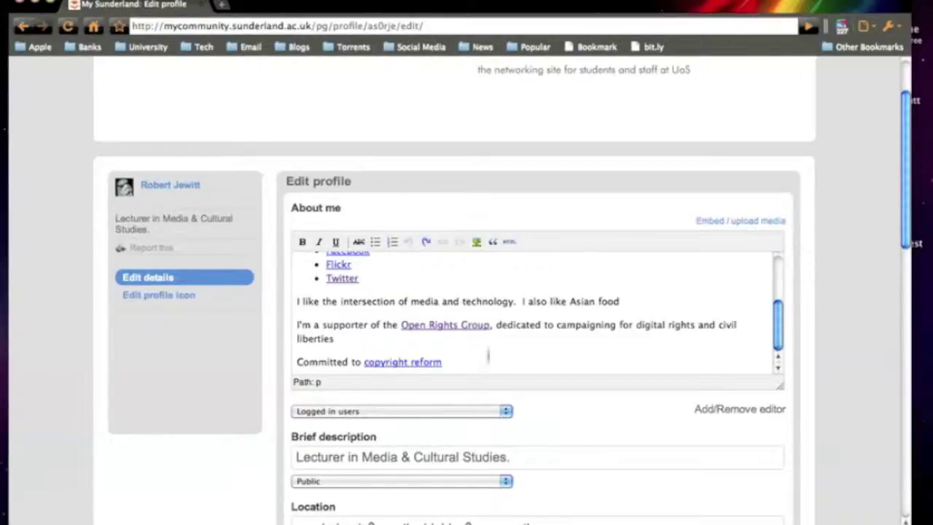
pyautogui.click(507, 411)
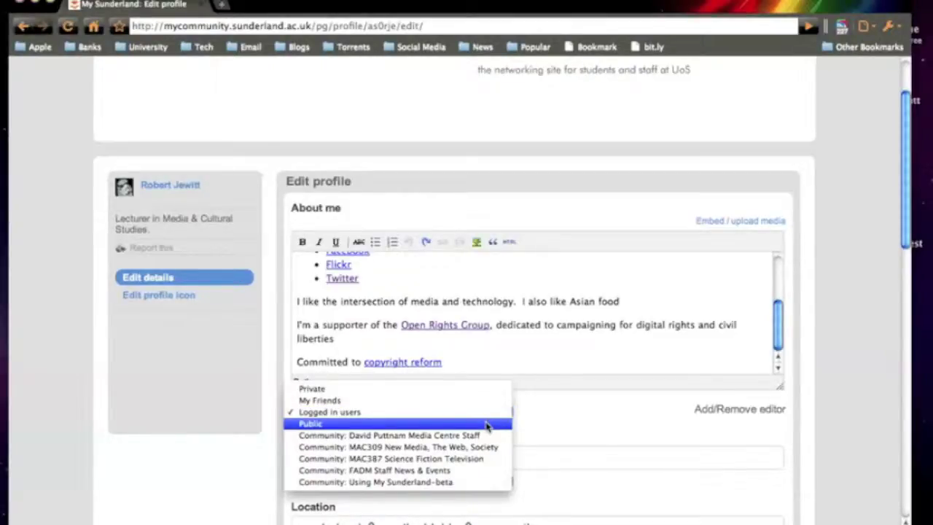
pyautogui.click(487, 425)
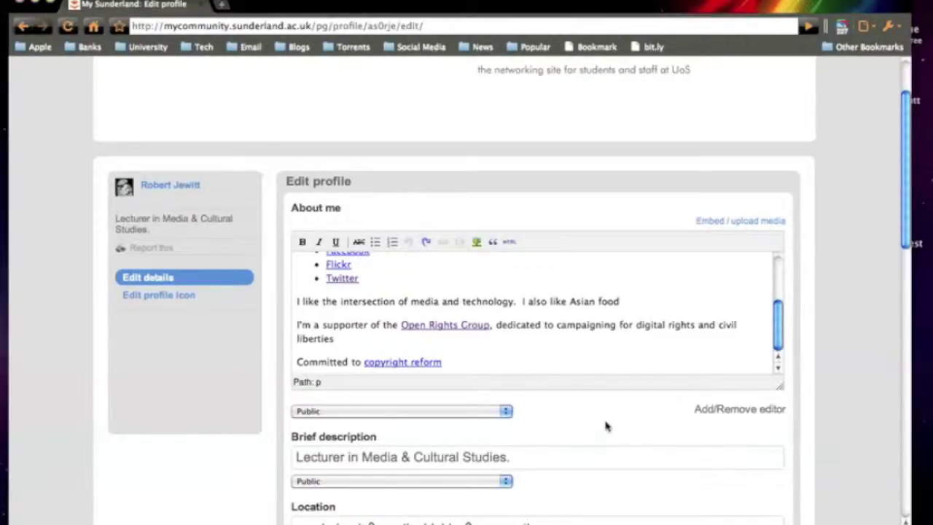
# Step: Review the Brief description and Location fields and check the access options for Location, keeping Logged in users
pyautogui.scroll(-2, 598, 424)
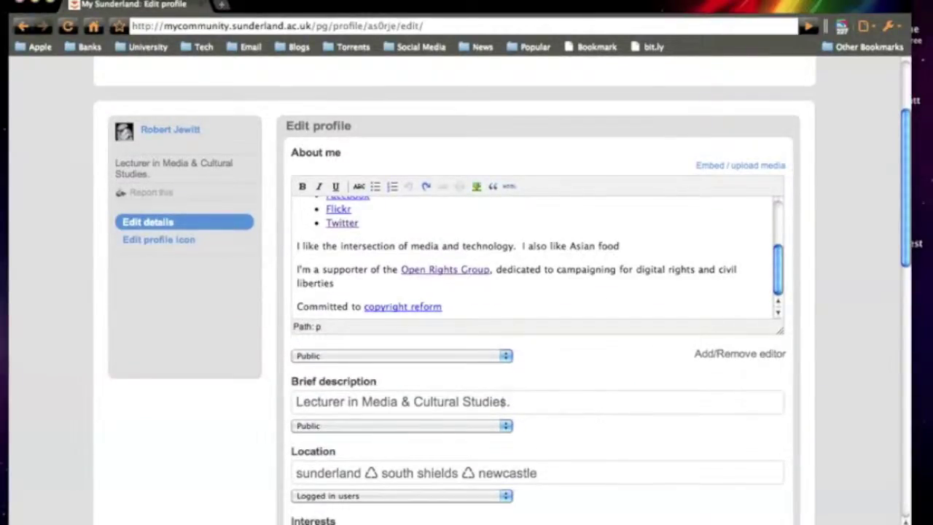
pyautogui.scroll(-1, 574, 403)
pyautogui.scroll(-1, 574, 403)
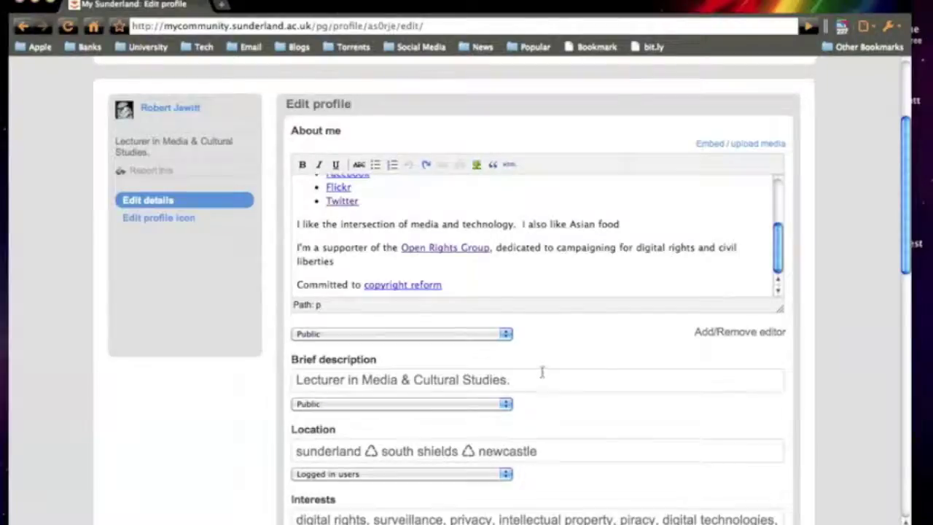
pyautogui.scroll(-2, 561, 368)
pyautogui.scroll(-1, 561, 369)
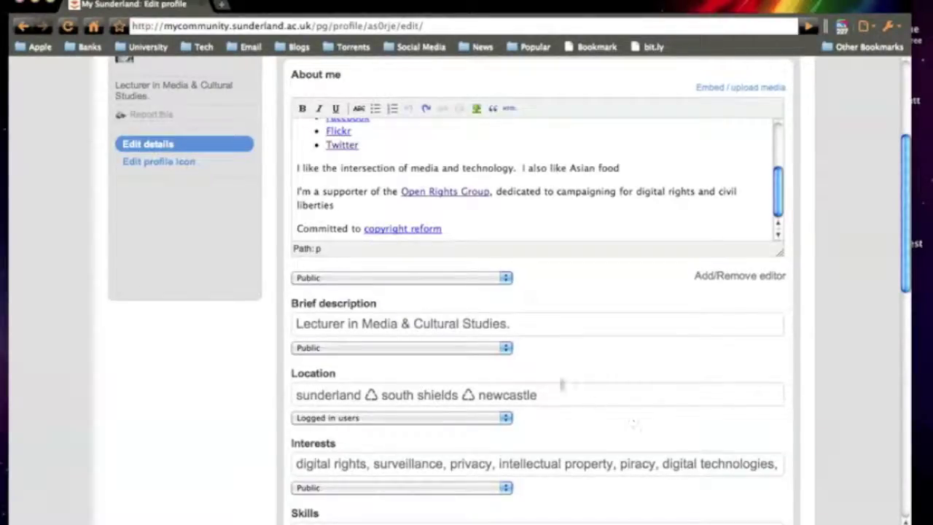
pyautogui.click(508, 418)
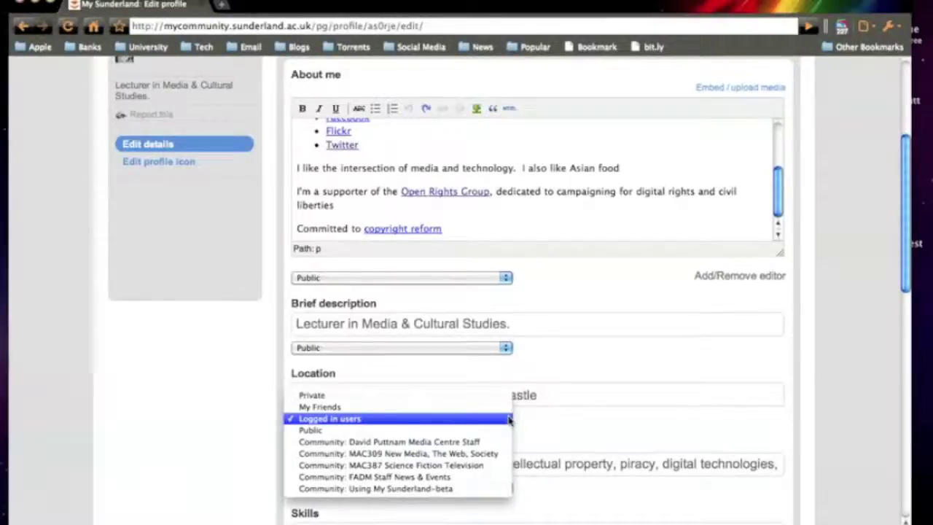
pyautogui.click(468, 423)
# Step: Set the access level of the Telephone field to Public, leaving the Skills field empty
pyautogui.scroll(-3, 656, 397)
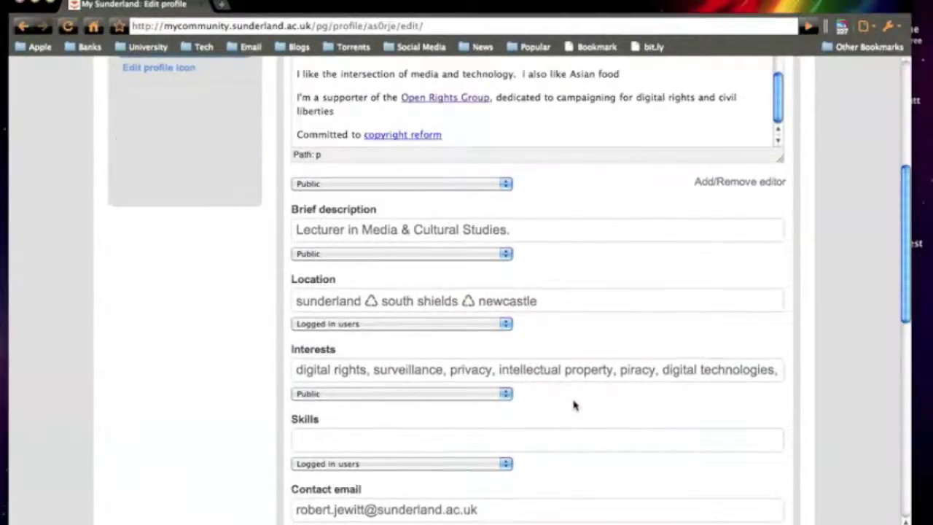
pyautogui.scroll(-2, 574, 404)
pyautogui.click(390, 360)
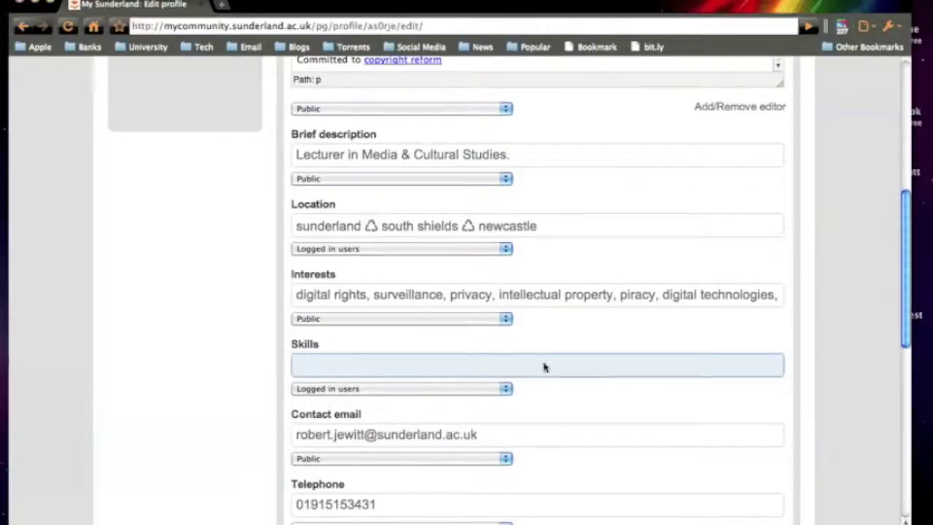
pyautogui.scroll(-2, 658, 401)
pyautogui.scroll(-4, 660, 406)
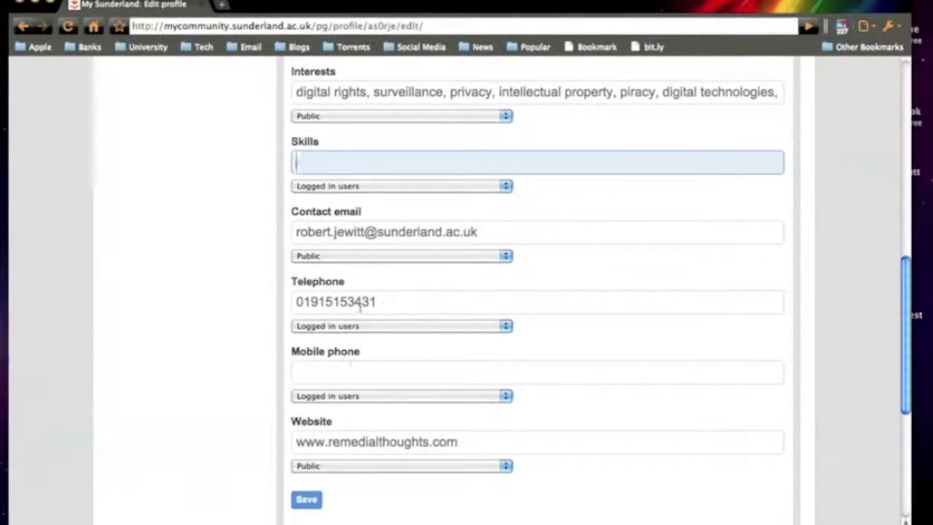
pyautogui.click(499, 326)
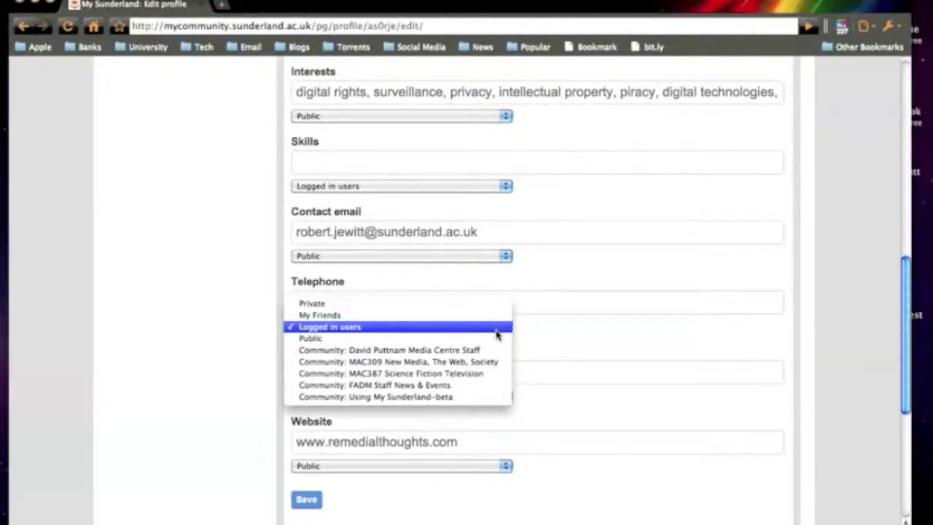
pyautogui.click(500, 338)
pyautogui.click(587, 306)
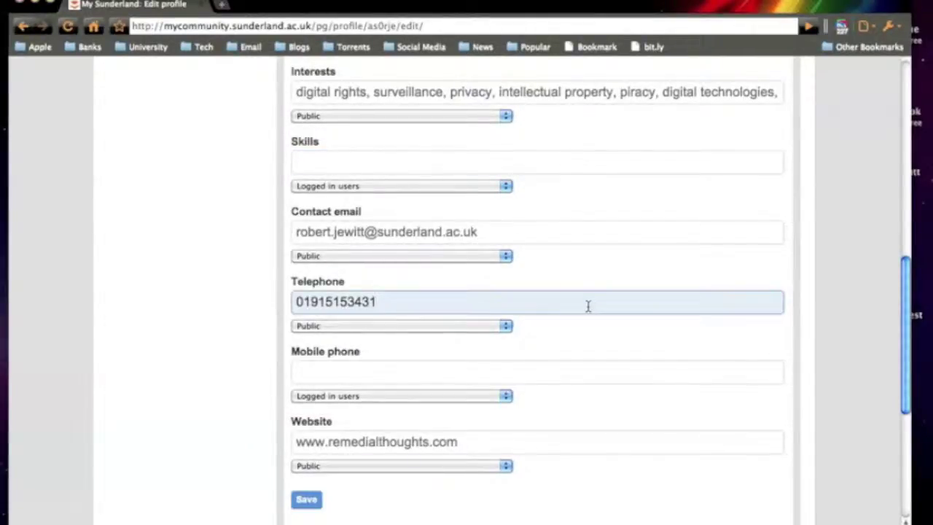
pyautogui.click(577, 343)
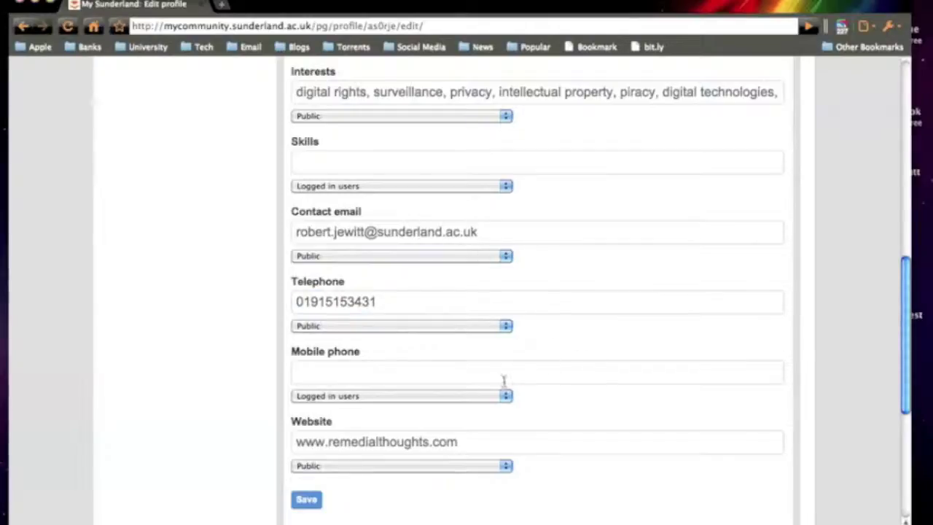
# Step: Save the edited profile and dismiss the confirmation message on the profile page
pyautogui.scroll(10, 532, 421)
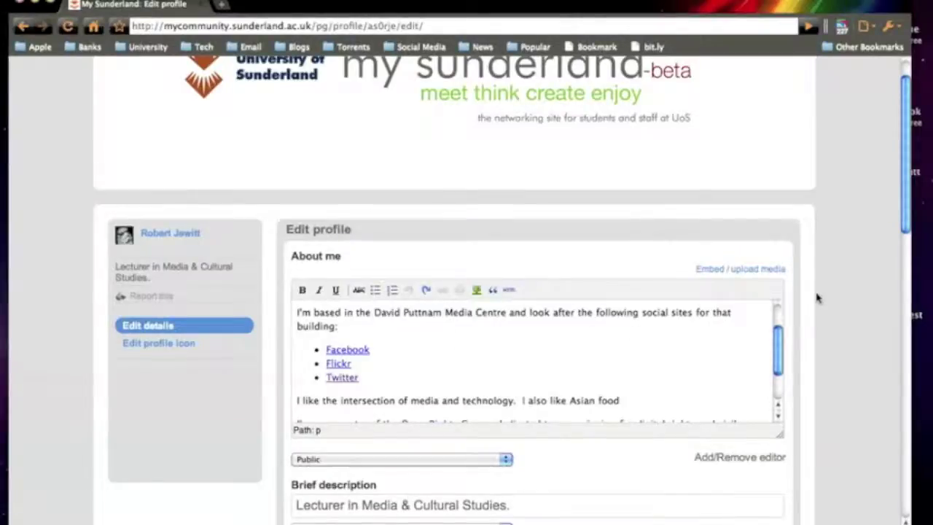
pyautogui.scroll(-10, 817, 298)
pyautogui.scroll(-10, 816, 304)
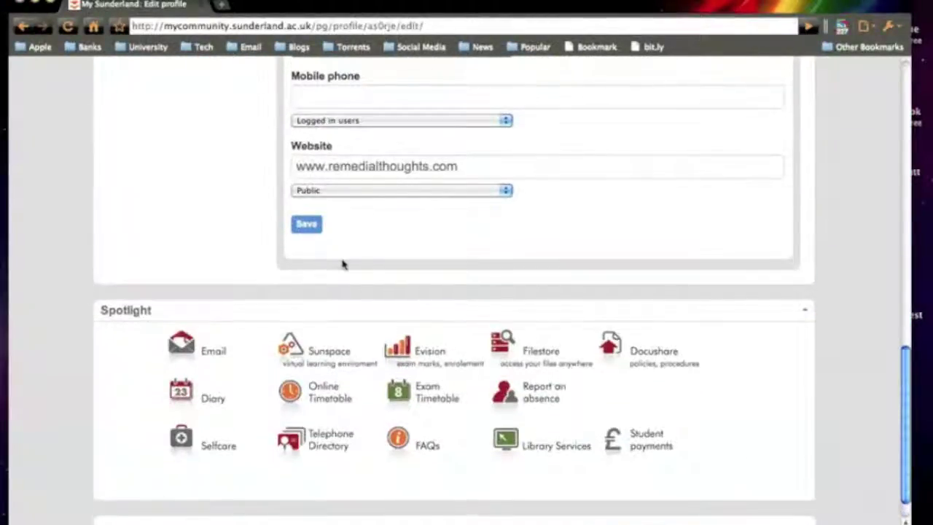
pyautogui.click(306, 225)
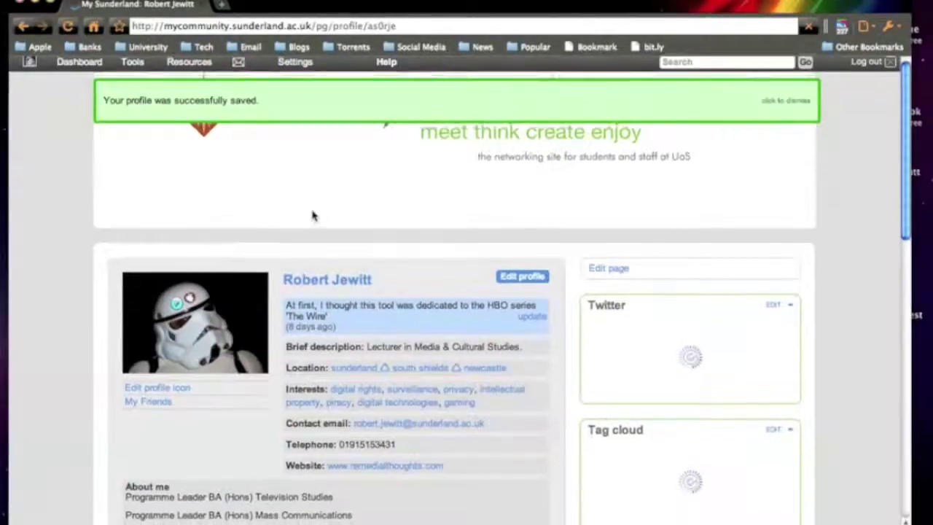
pyautogui.scroll(-1, 311, 212)
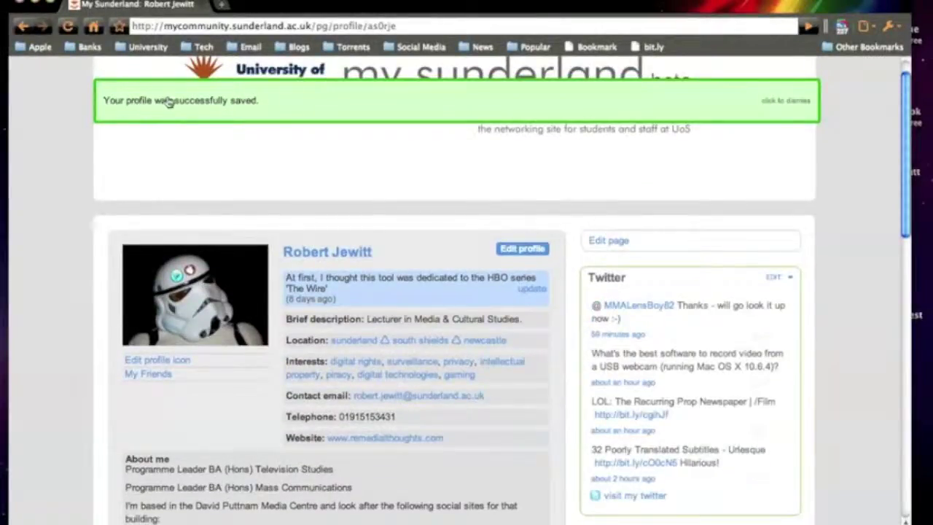
pyautogui.click(757, 100)
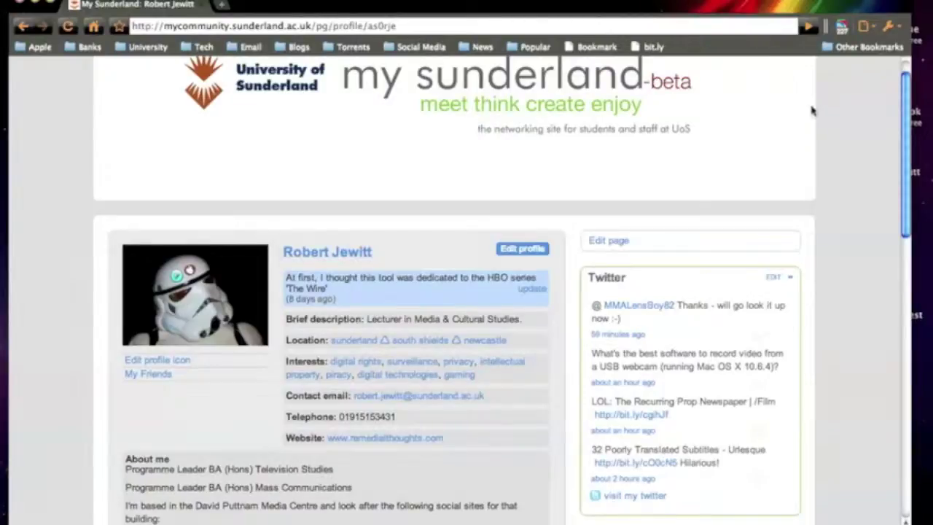
# Step: Review the saved profile details and About me text, highlighting the sentence "I also like Asian food"
pyautogui.scroll(-2, 506, 292)
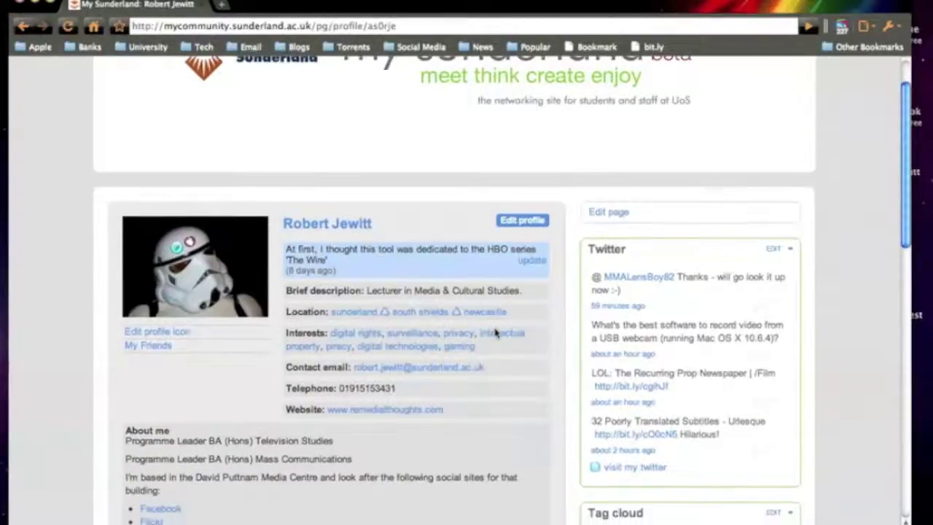
pyautogui.scroll(-2, 428, 442)
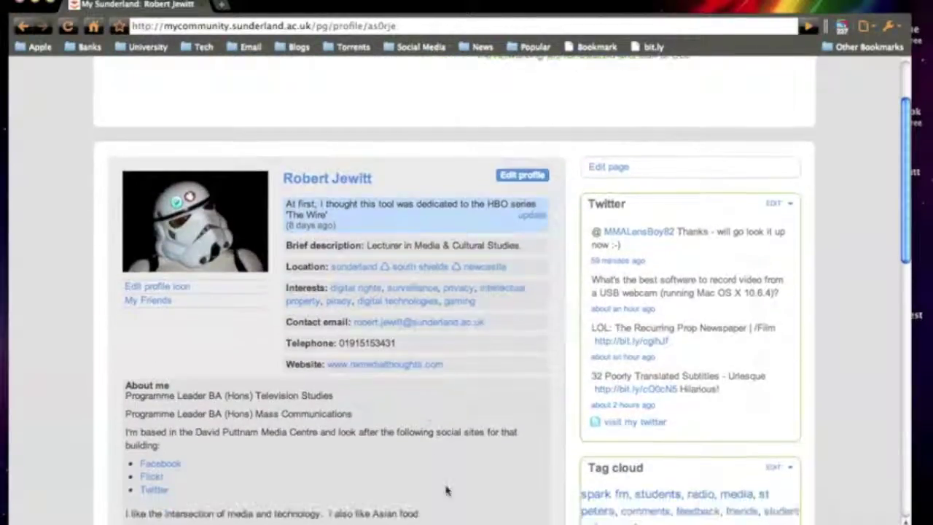
pyautogui.moveTo(373, 498); pyautogui.dragTo(328, 497)
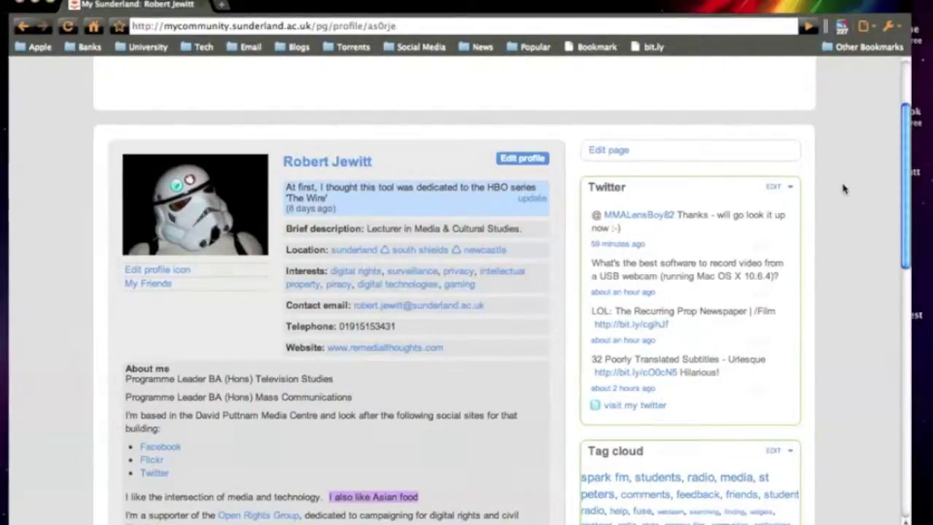
pyautogui.scroll(-2, 842, 188)
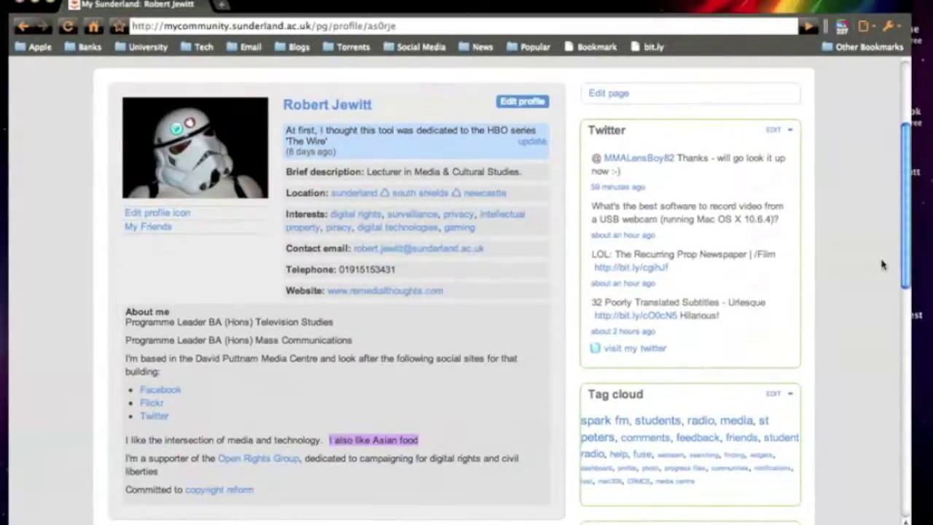
pyautogui.scroll(3, 845, 261)
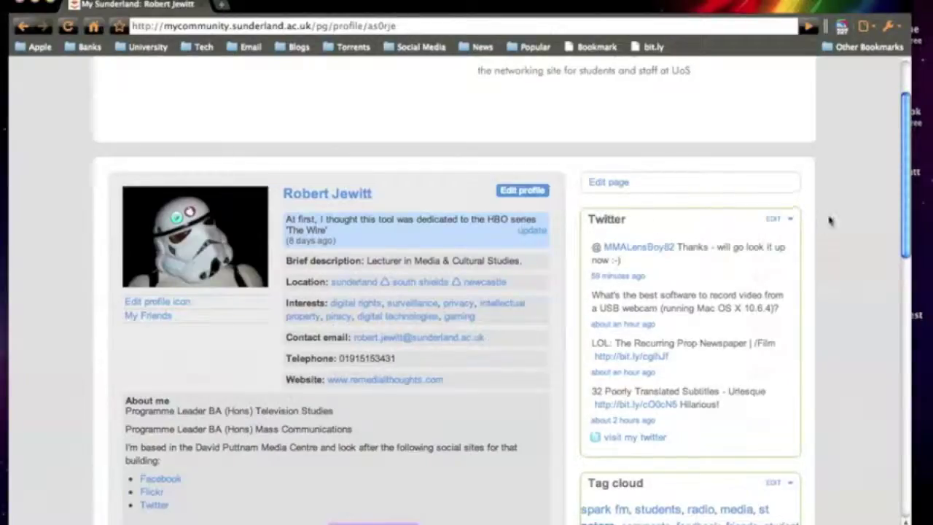
pyautogui.scroll(-2, 829, 220)
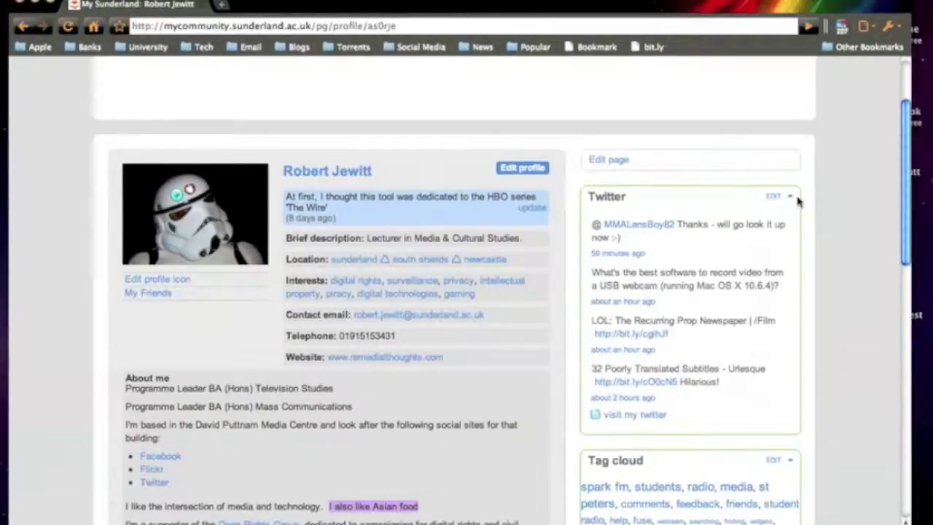
# Step: Open the Twitter widget's settings and save them with 5 tweets to show and Public access
pyautogui.scroll(-2, 810, 191)
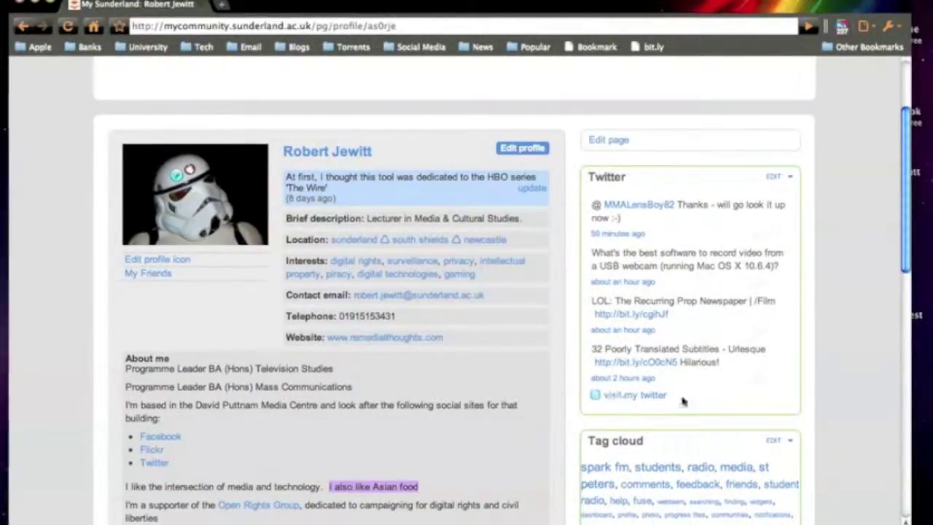
pyautogui.click(774, 178)
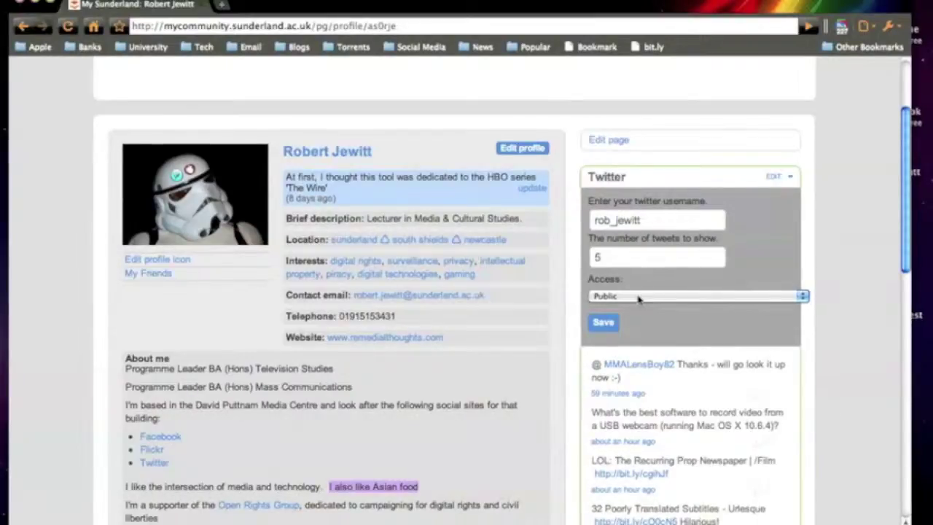
pyautogui.click(603, 323)
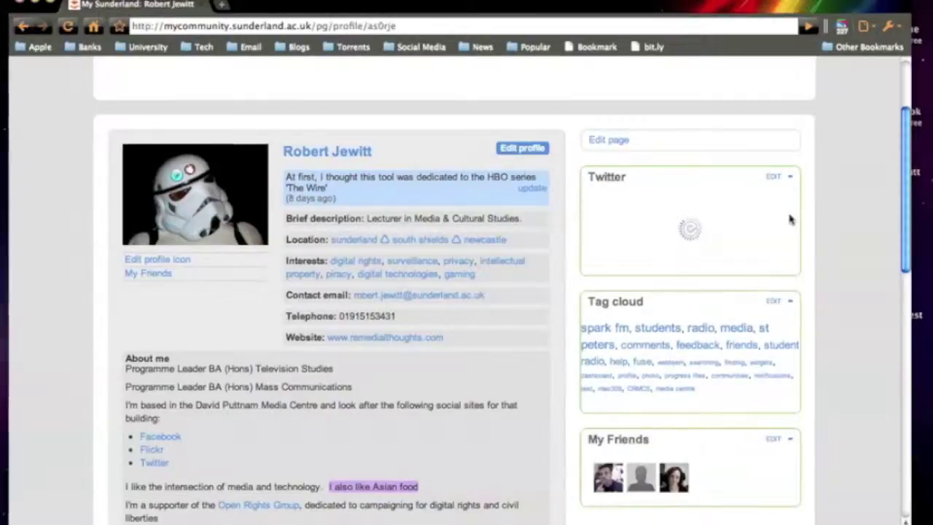
# Step: Examine the Twitter feed and the Tag cloud widget on the profile page
pyautogui.scroll(-1, 794, 219)
pyautogui.scroll(-1, 794, 219)
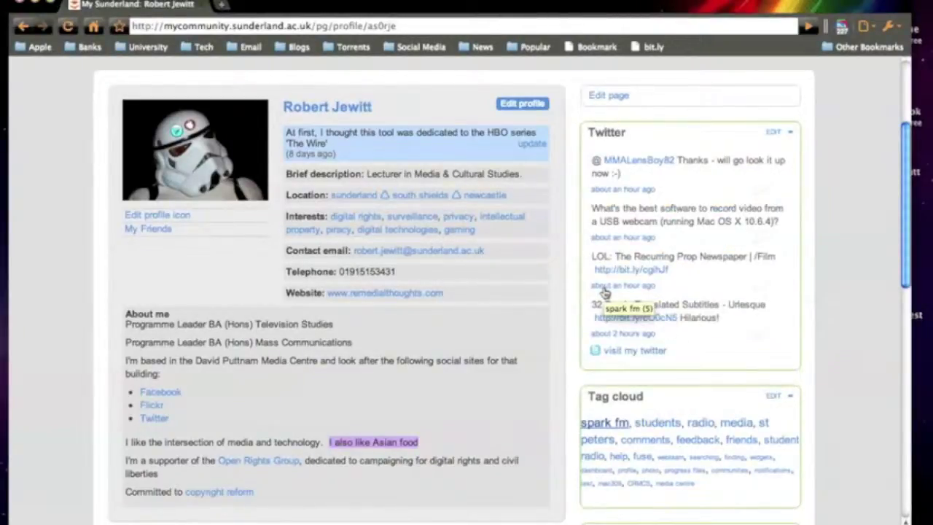
pyautogui.scroll(-1, 705, 337)
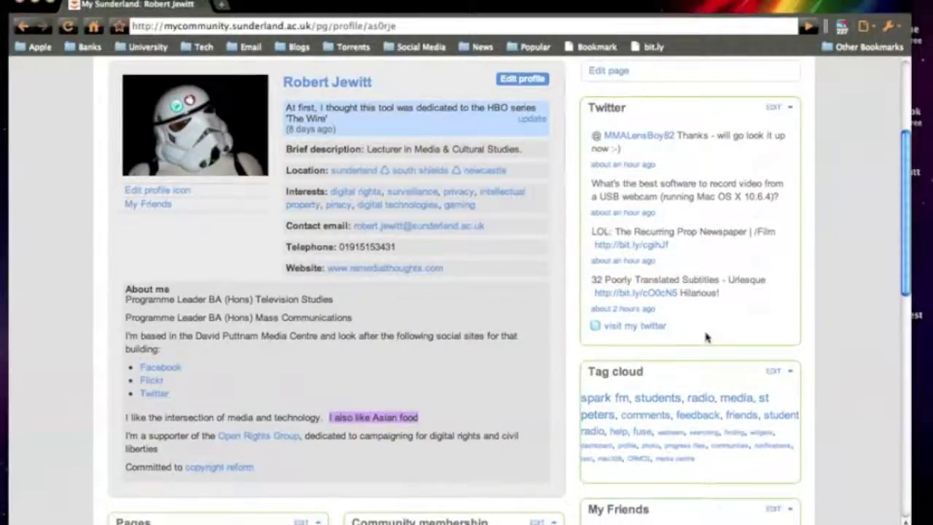
pyautogui.scroll(-1, 705, 337)
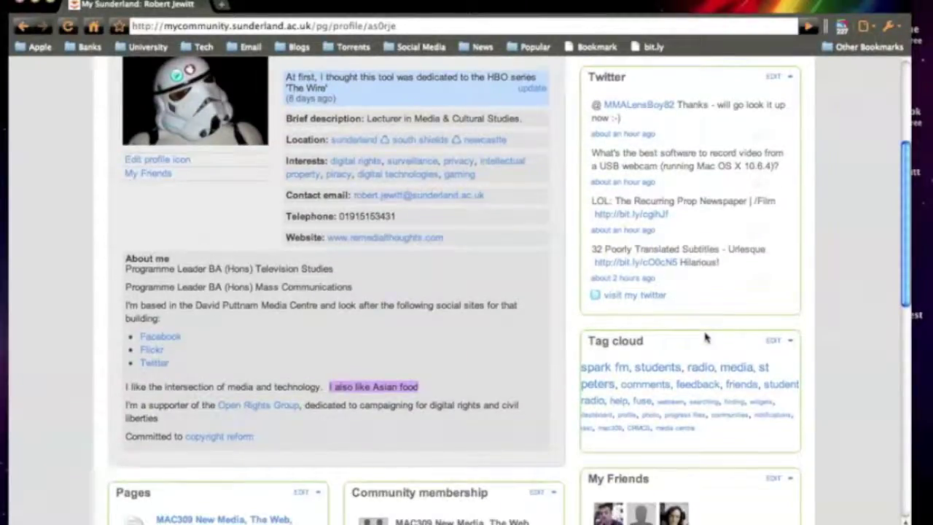
pyautogui.scroll(-1, 705, 336)
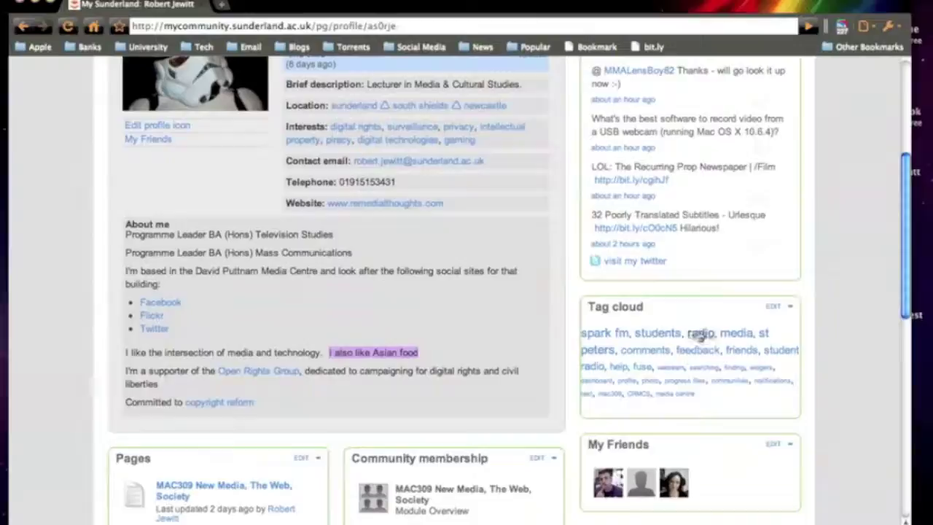
pyautogui.scroll(-1, 721, 458)
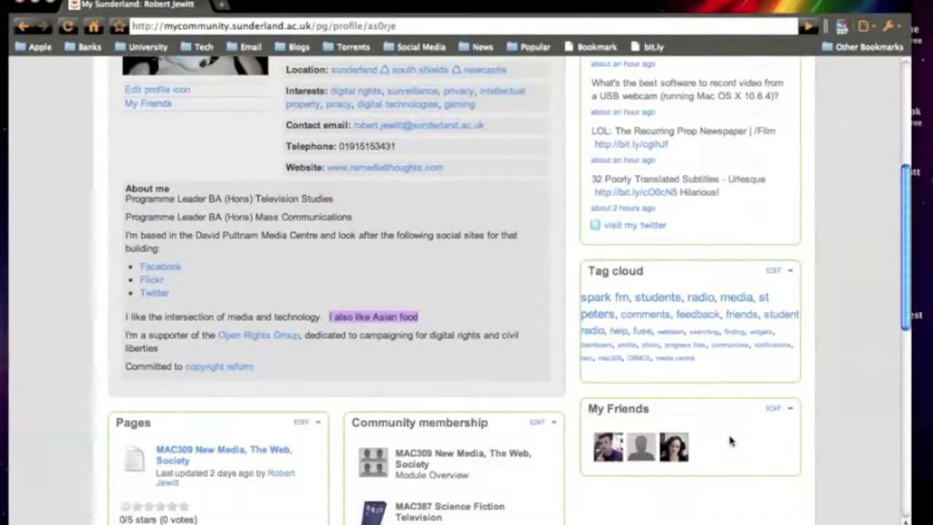
# Step: Display the options for the first contact in the My Friends widget and close them without choosing any
pyautogui.scroll(-1, 732, 437)
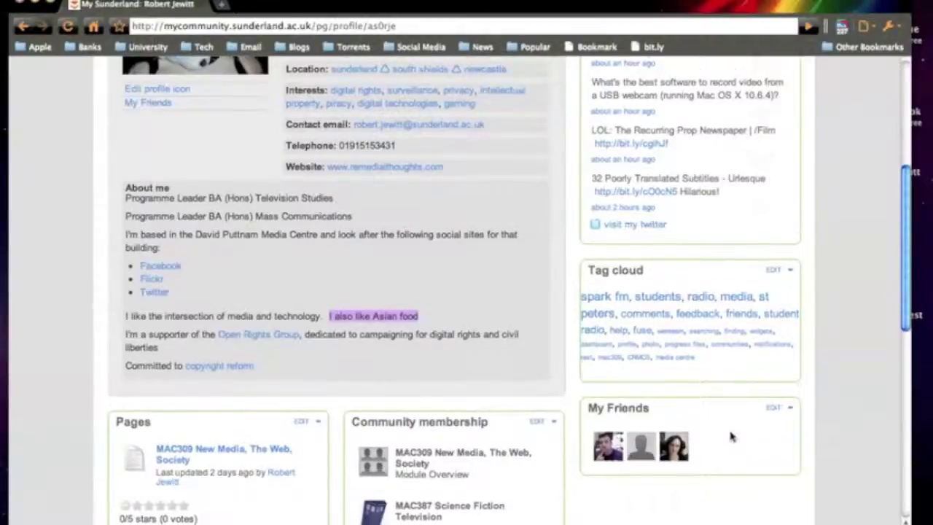
pyautogui.scroll(-1, 732, 437)
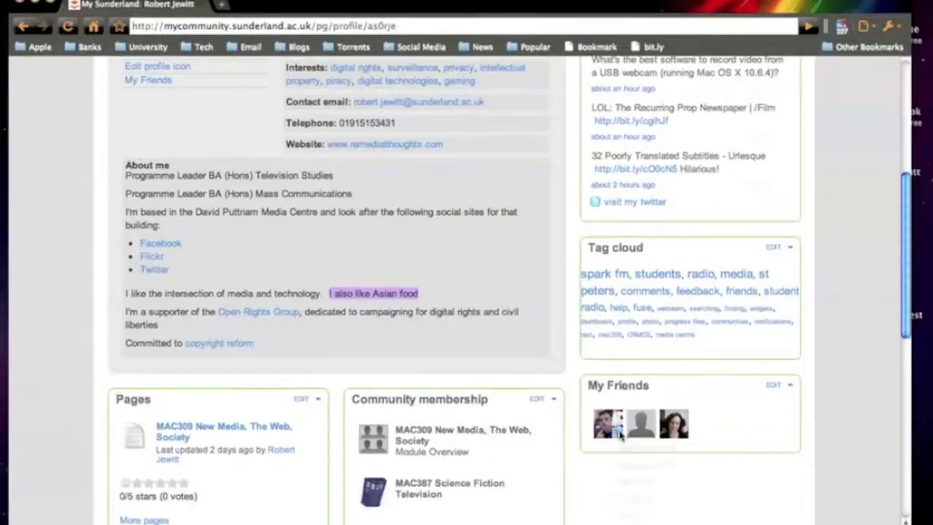
pyautogui.click(620, 434)
pyautogui.scroll(-3, 732, 410)
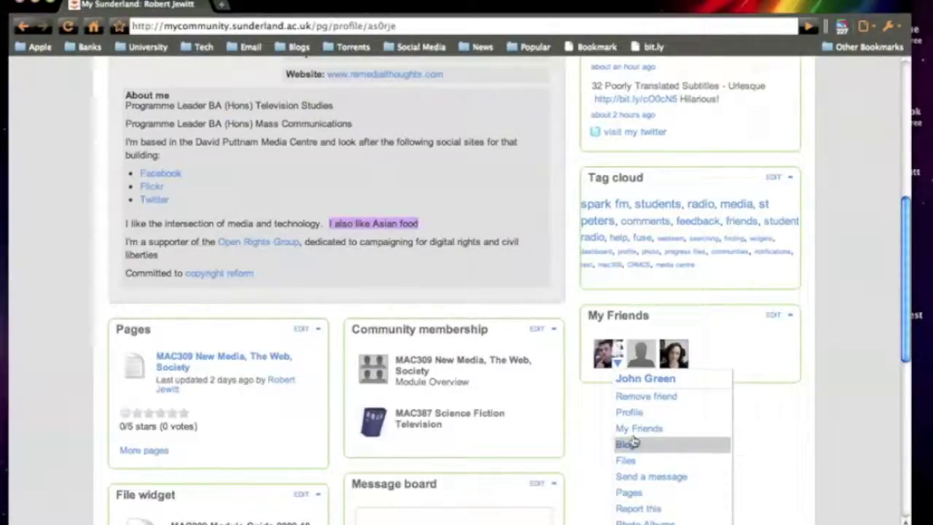
pyautogui.click(799, 395)
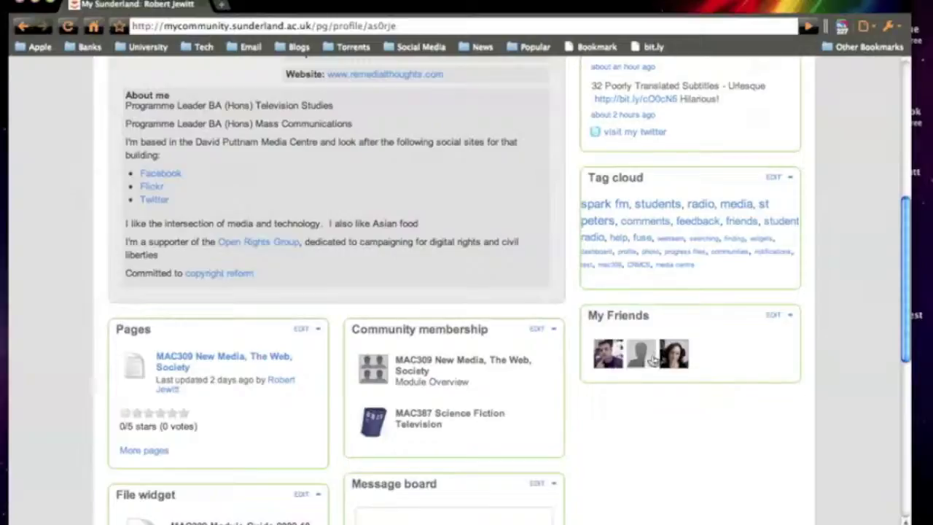
# Step: Set the My Friends widget to display 5 friends and save its settings
pyautogui.click(776, 317)
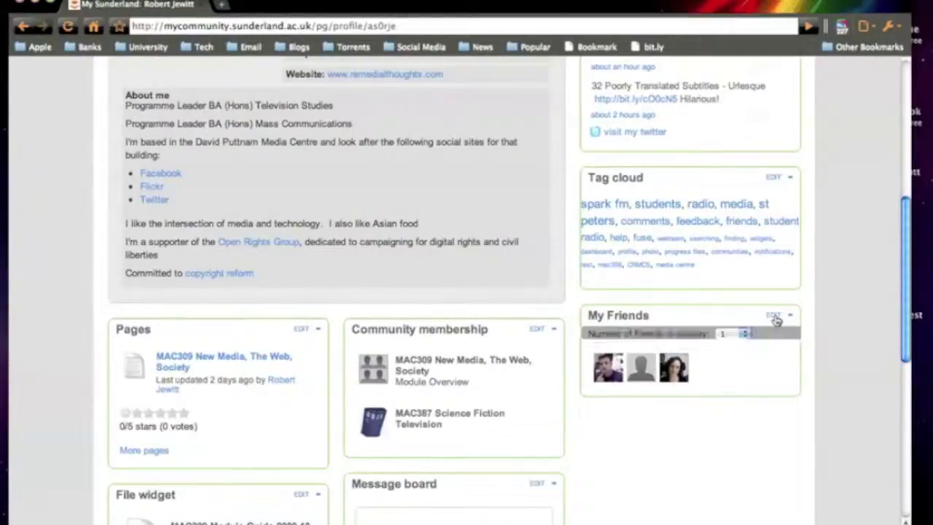
pyautogui.click(745, 342)
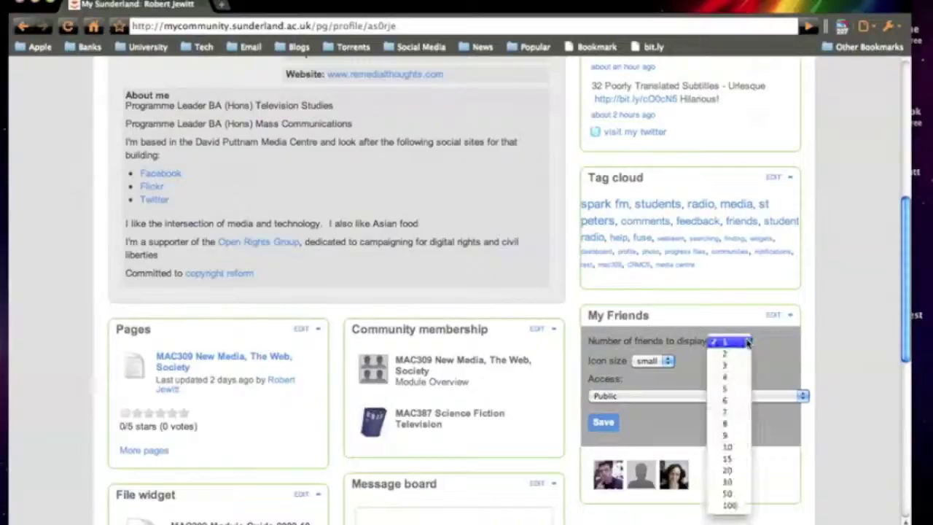
pyautogui.click(739, 391)
pyautogui.click(602, 421)
# Step: Check the File widget's access options, keep Logged in users, and save the widget's settings
pyautogui.scroll(-2, 388, 322)
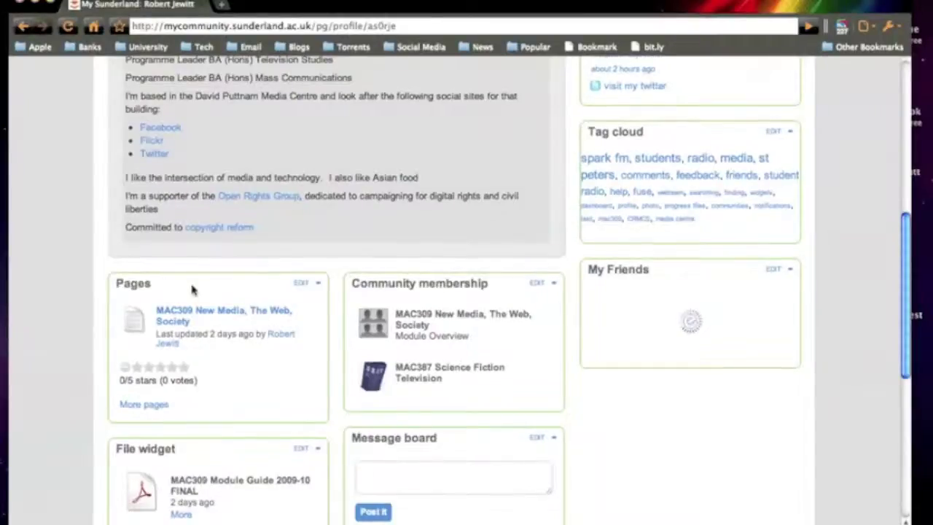
pyautogui.scroll(-2, 192, 291)
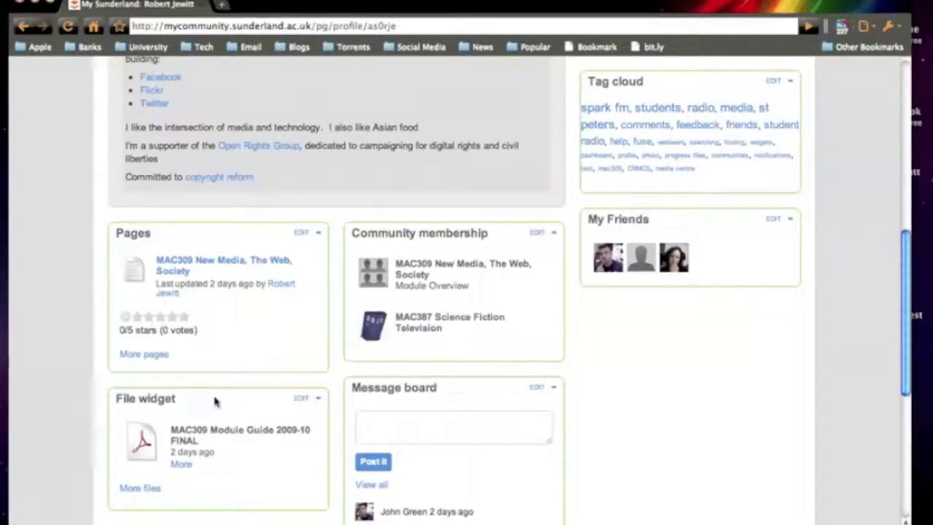
pyautogui.click(300, 397)
pyautogui.scroll(-1, 145, 350)
pyautogui.scroll(-2, 115, 336)
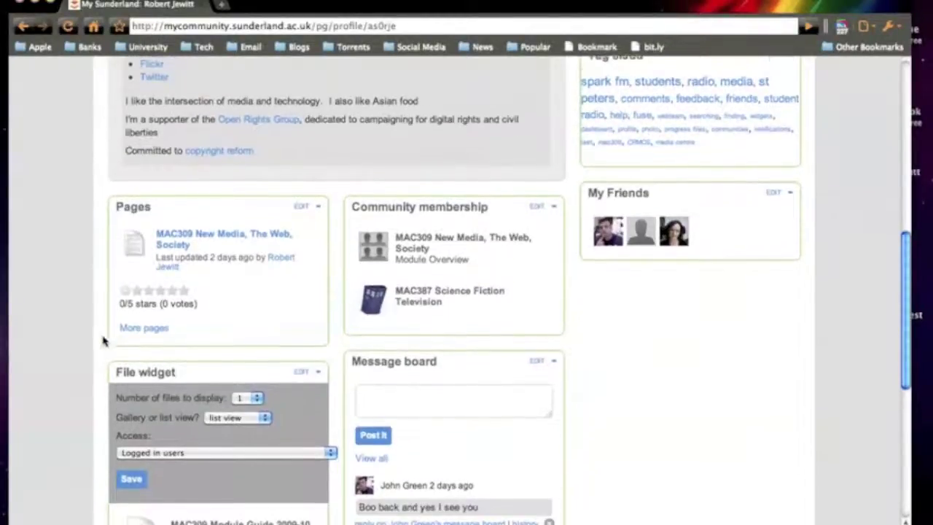
pyautogui.scroll(-1, 226, 510)
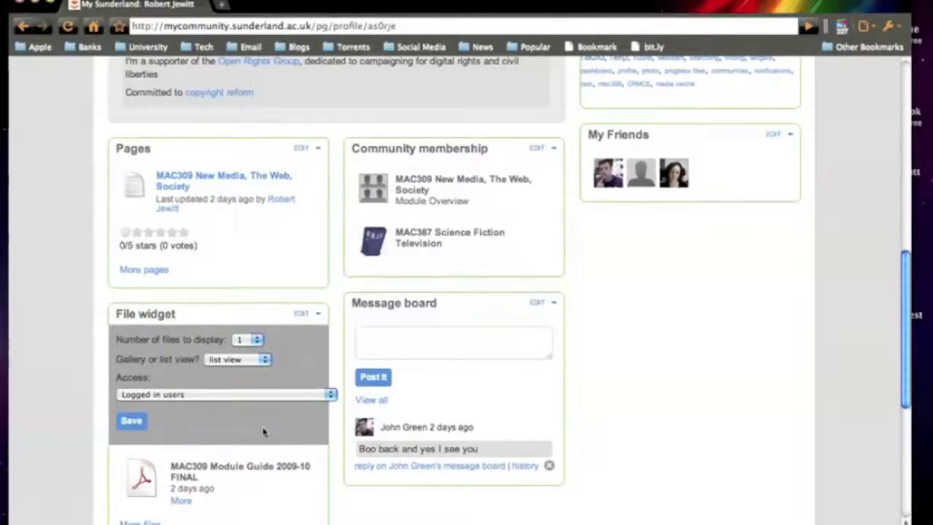
pyautogui.click(330, 394)
pyautogui.click(330, 395)
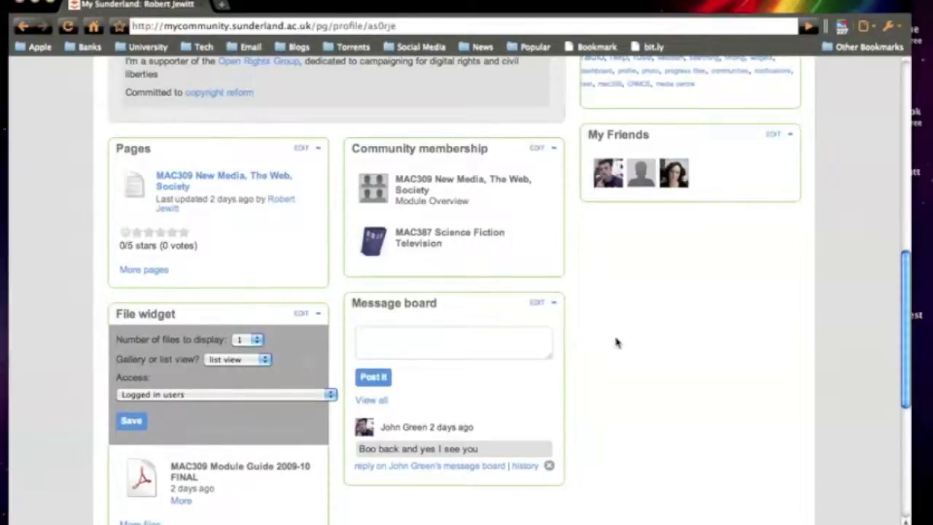
pyautogui.click(131, 419)
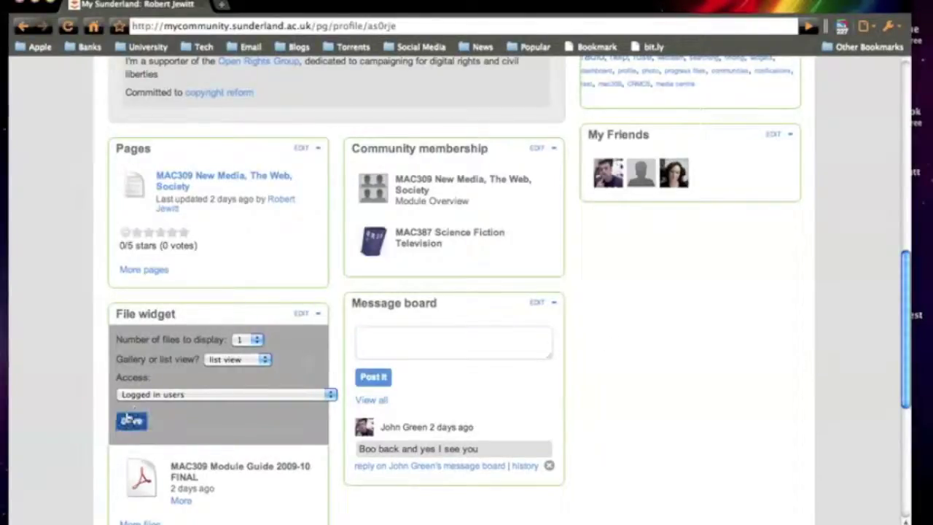
# Step: Open the profile page's layout for editing to show the widget columns and the Widget gallery
pyautogui.scroll(-2, 516, 234)
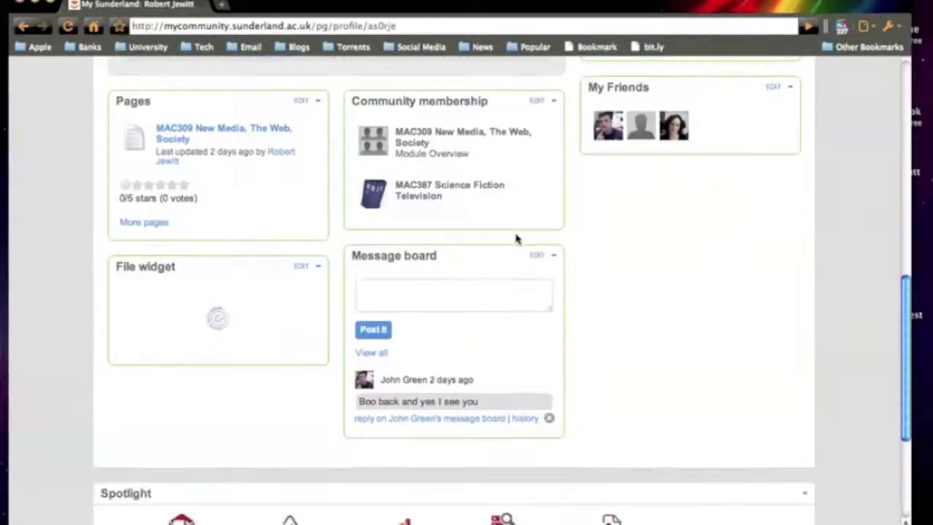
pyautogui.scroll(10, 516, 238)
pyautogui.scroll(2, 471, 256)
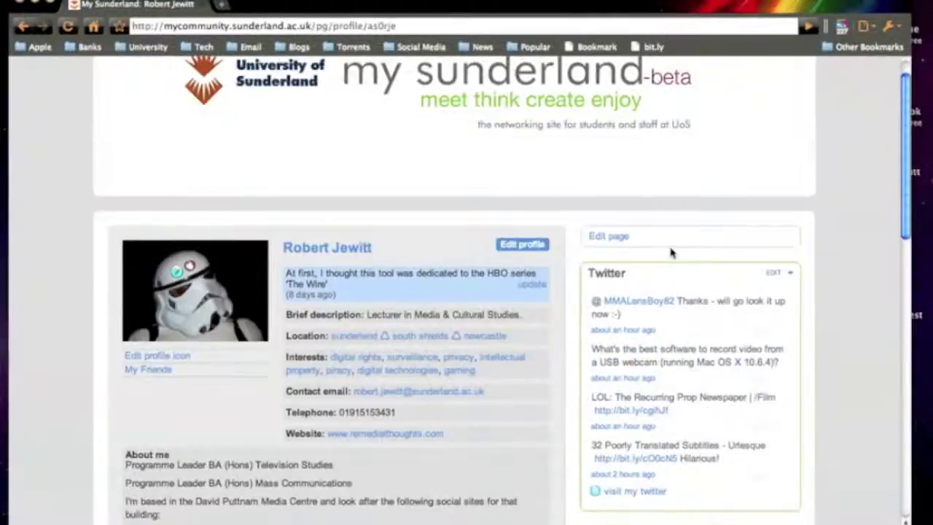
pyautogui.click(608, 236)
pyautogui.scroll(-2, 434, 172)
pyautogui.scroll(-3, 430, 170)
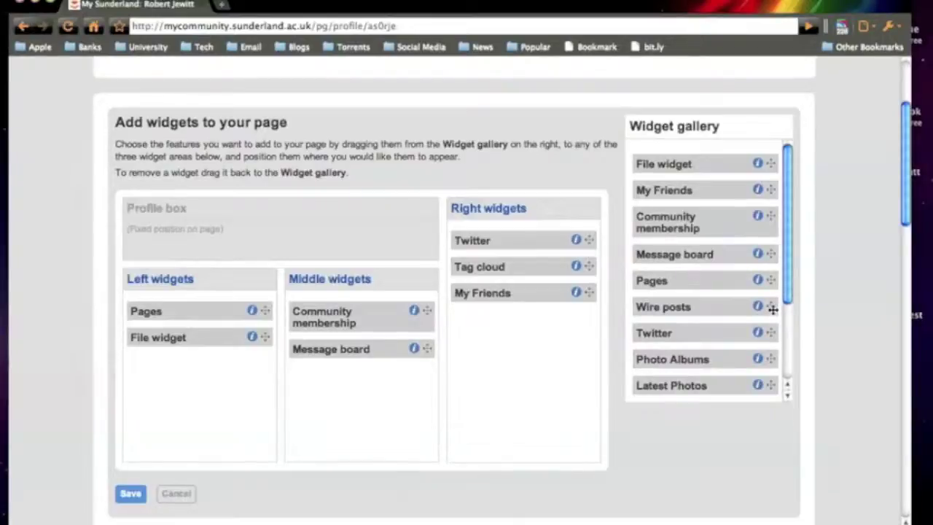
# Step: Add the Wire posts widget to the Left widgets column and return it to the Widget gallery
pyautogui.moveTo(771, 308); pyautogui.dragTo(235, 375)
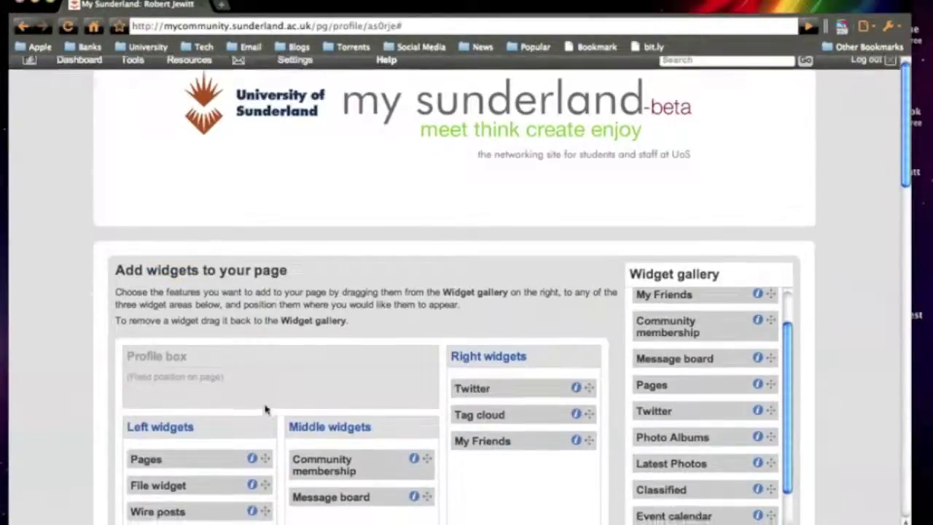
pyautogui.scroll(-2, 265, 411)
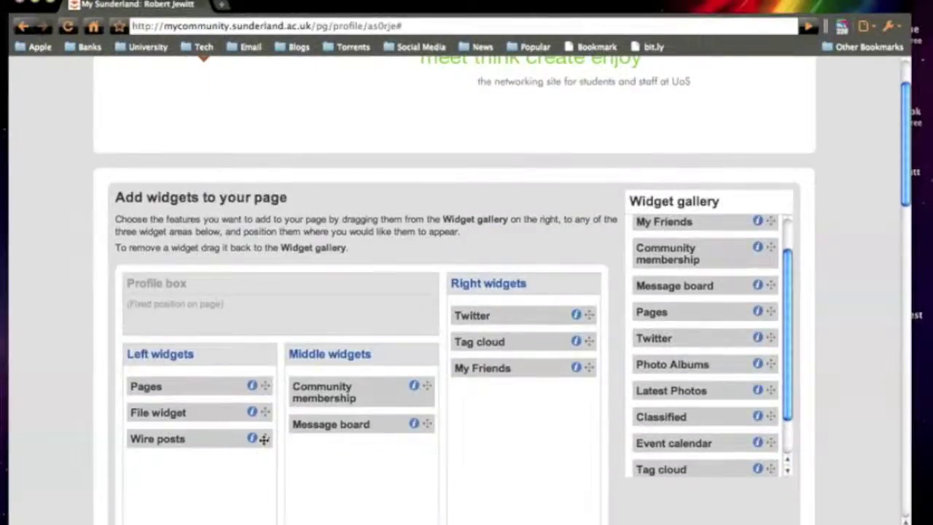
pyautogui.moveTo(283, 445); pyautogui.dragTo(768, 437)
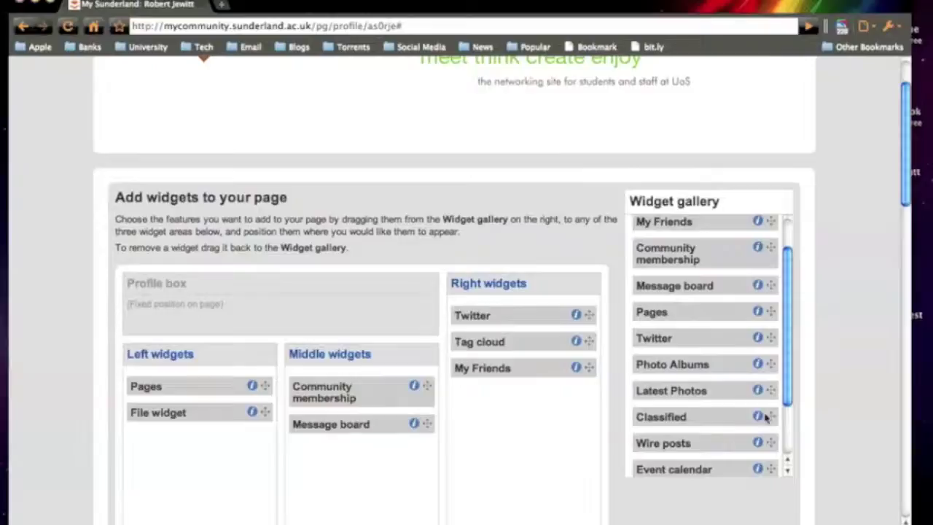
# Step: Look through the remaining entries of the Widget gallery down to Activity
pyautogui.moveTo(789, 390); pyautogui.dragTo(787, 430)
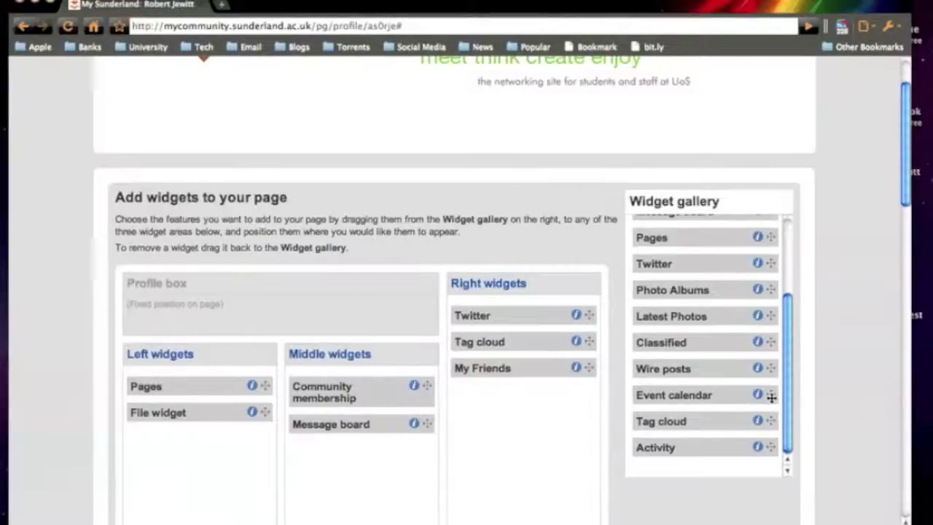
pyautogui.moveTo(771, 395)
pyautogui.mouseDown()
pyautogui.moveTo(748, 400)
pyautogui.moveTo(770, 398)
pyautogui.moveTo(770, 413)
pyautogui.mouseUp()
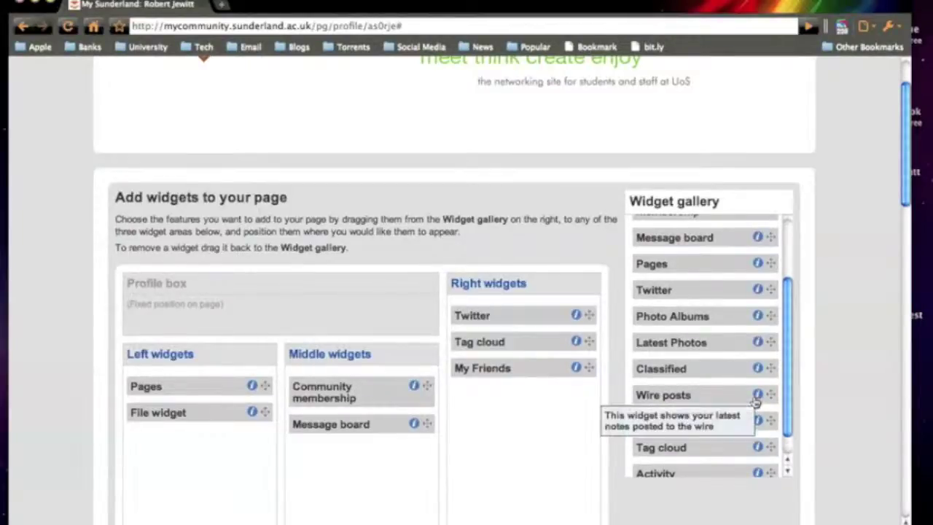
pyautogui.moveTo(792, 376); pyautogui.dragTo(793, 409)
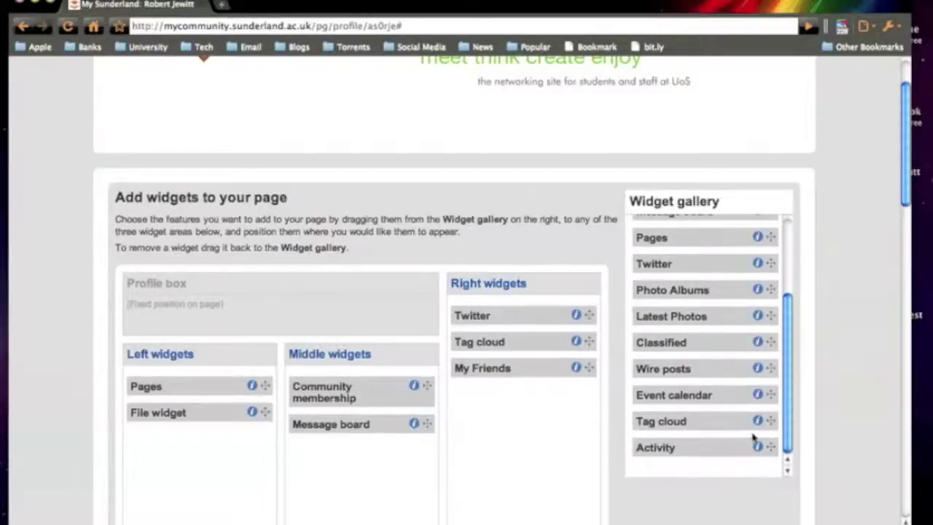
# Step: Add the Event calendar widget below My Friends in the Right widgets column and save the page layout
pyautogui.scroll(-3, 591, 439)
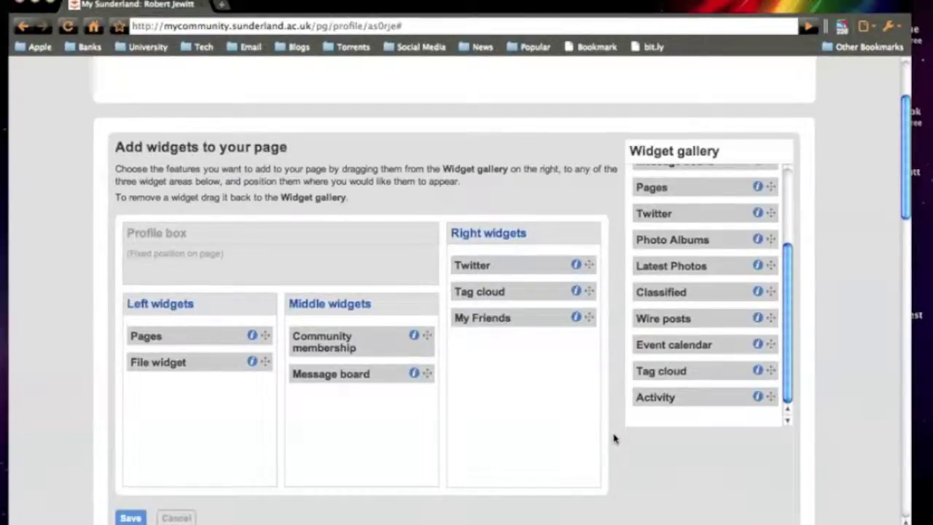
pyautogui.moveTo(773, 344); pyautogui.dragTo(582, 347)
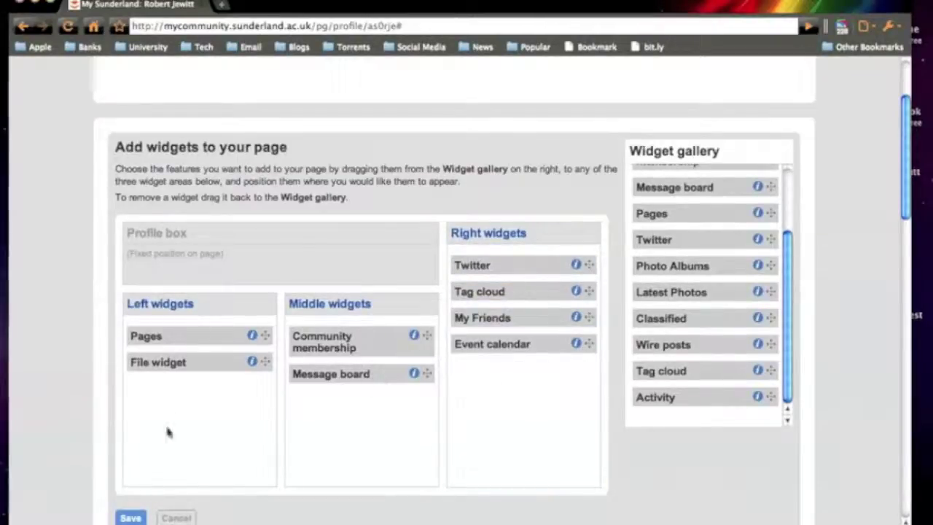
pyautogui.click(131, 518)
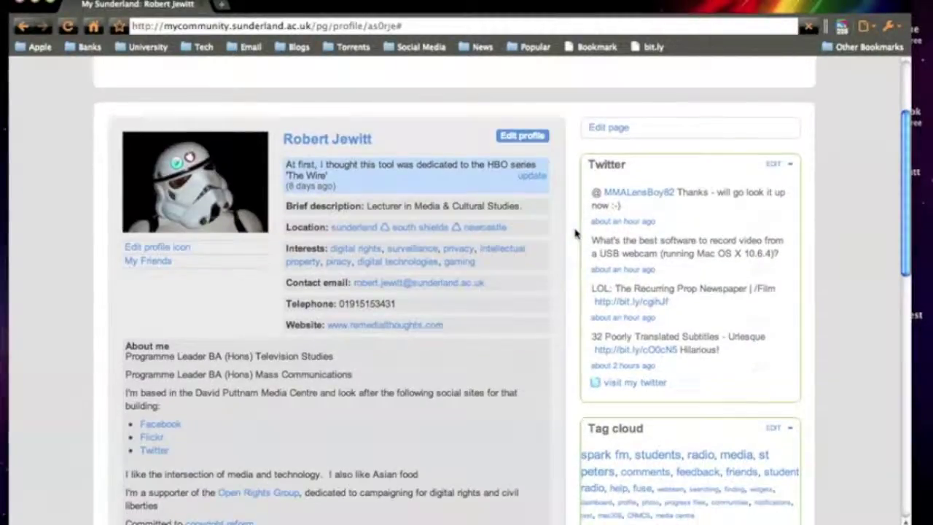
# Step: Open the Event calendar widget's settings, keep 5 events to display and Logged in users access, and save them
pyautogui.scroll(-3, 572, 233)
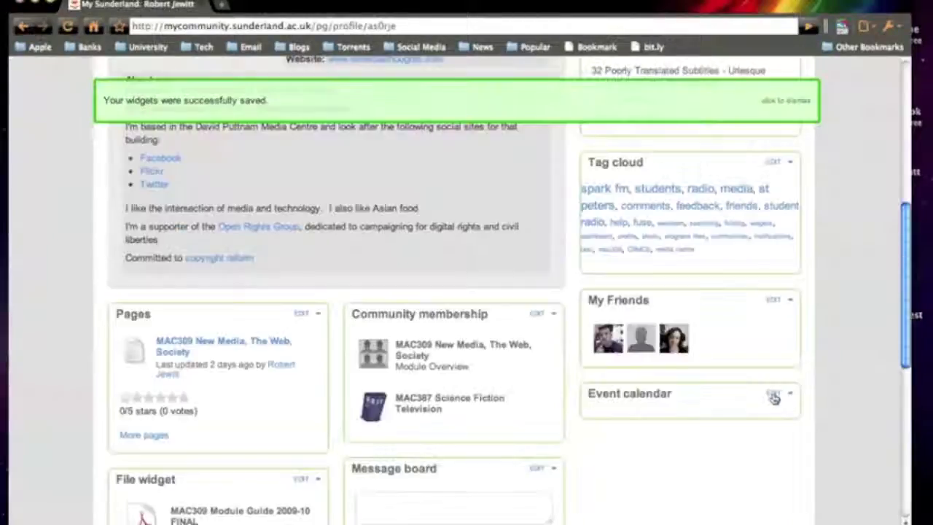
pyautogui.click(772, 395)
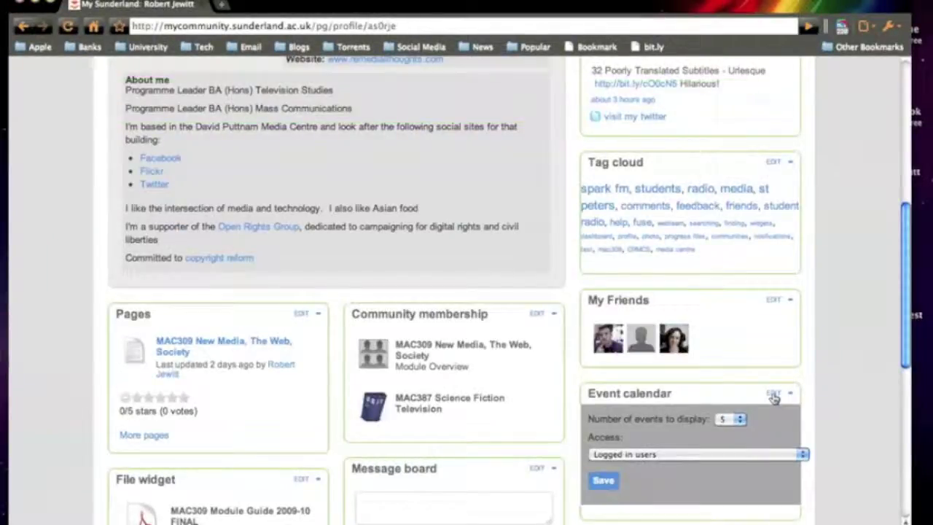
pyautogui.scroll(-1, 772, 404)
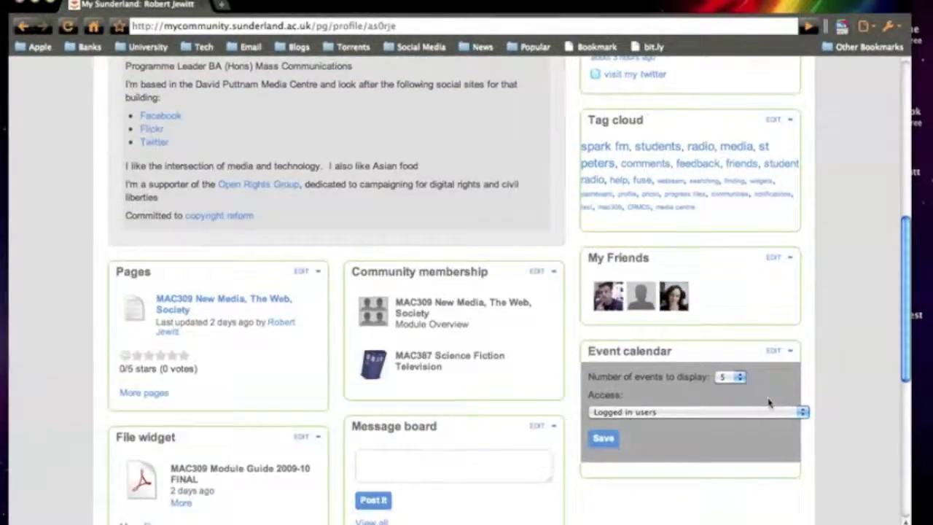
pyautogui.click(610, 439)
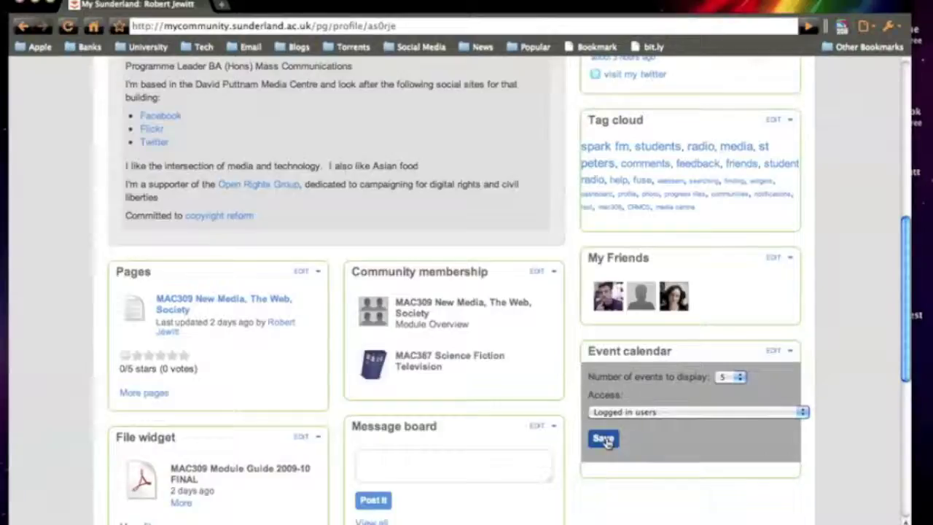
pyautogui.click(604, 440)
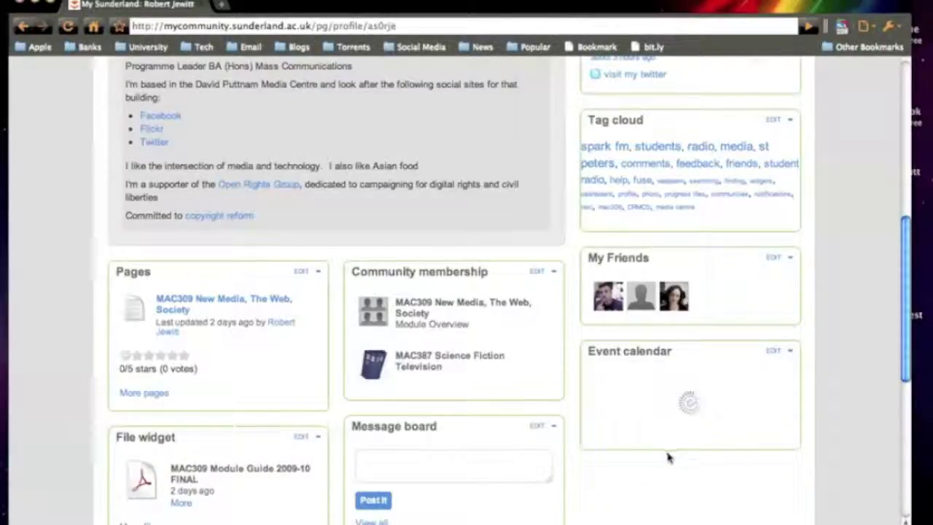